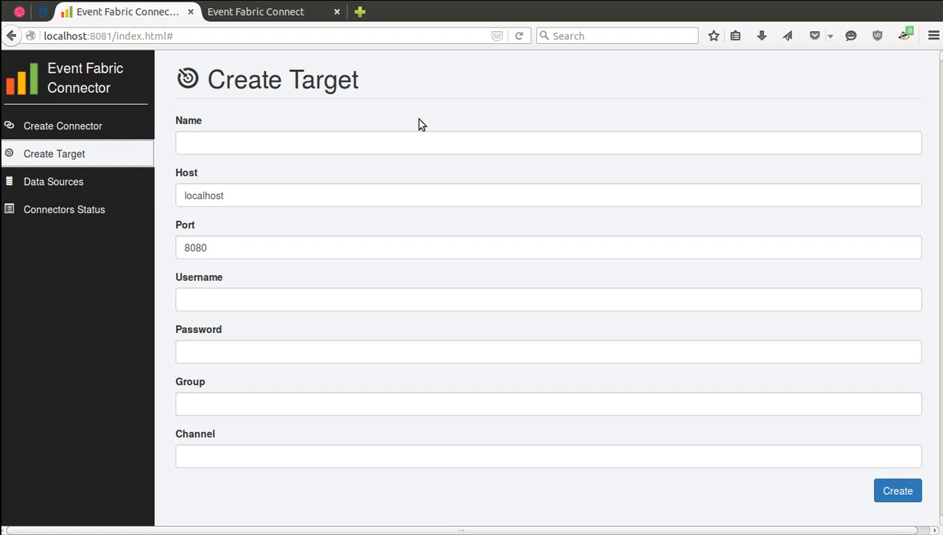
# Name the new target 'Database Target' and enter the account username and password.
pyautogui.click(400, 139)
pyautogui.write('Database Target')
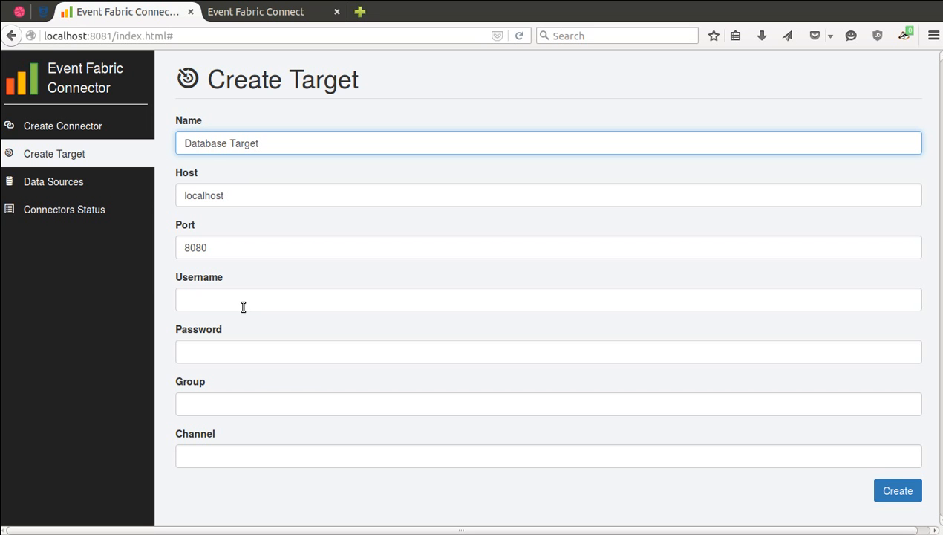
pyautogui.click(243, 307)
pyautogui.write('m')
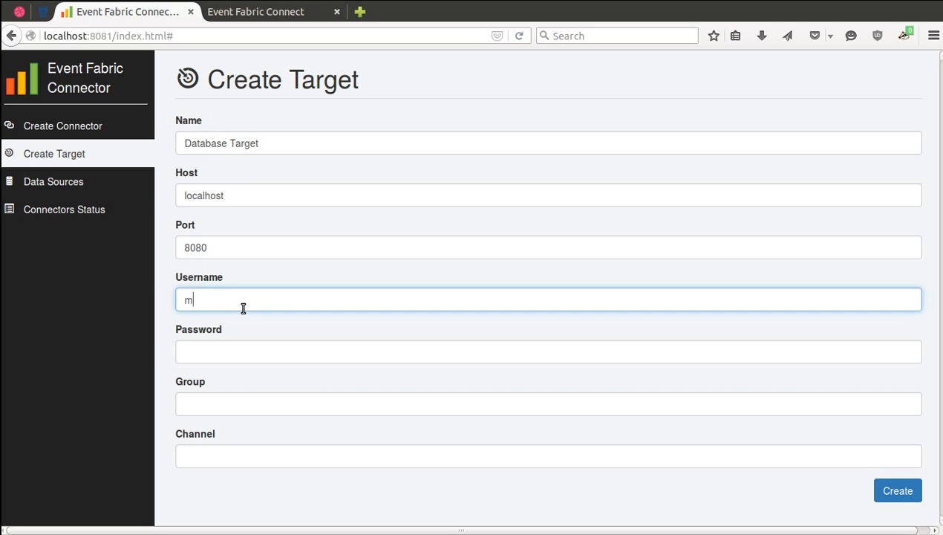
pyautogui.write('arian')
pyautogui.press('BackSpace')
pyautogui.press('BackSpace')
pyautogui.write('iano')
pyautogui.press('Tab')
pyautogui.write('••••••')
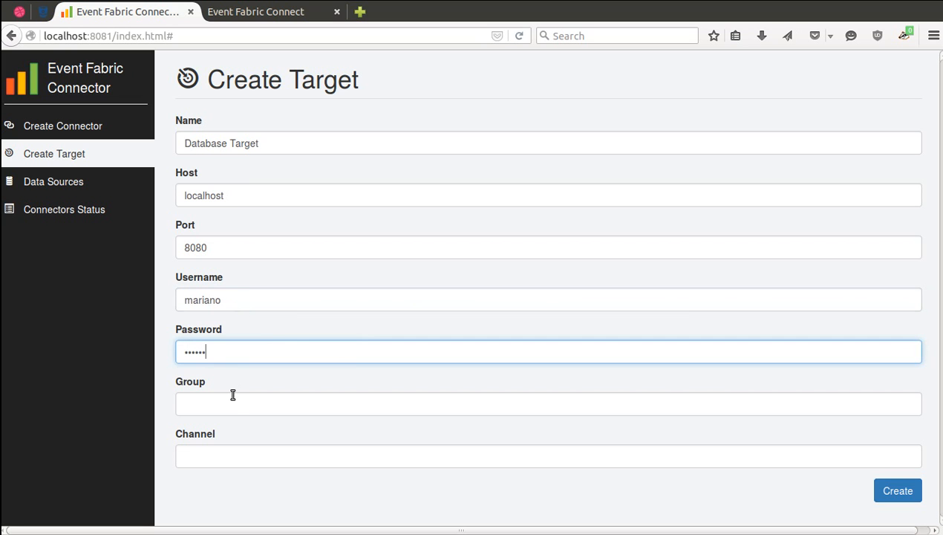
# Set the user's group and the db-events channel, then create the target.
pyautogui.click(236, 410)
pyautogui.write('_user_mariano')
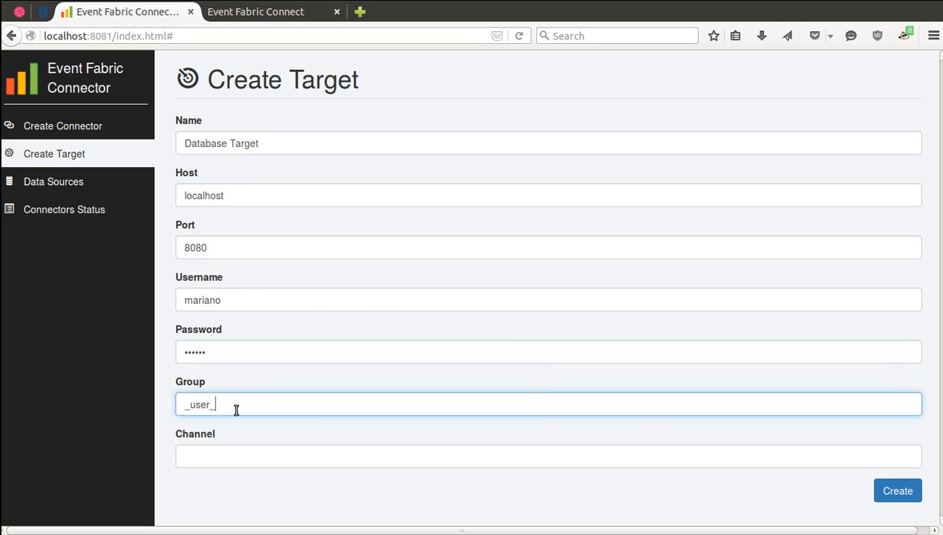
pyautogui.press('Tab')
pyautogui.write('db-events')
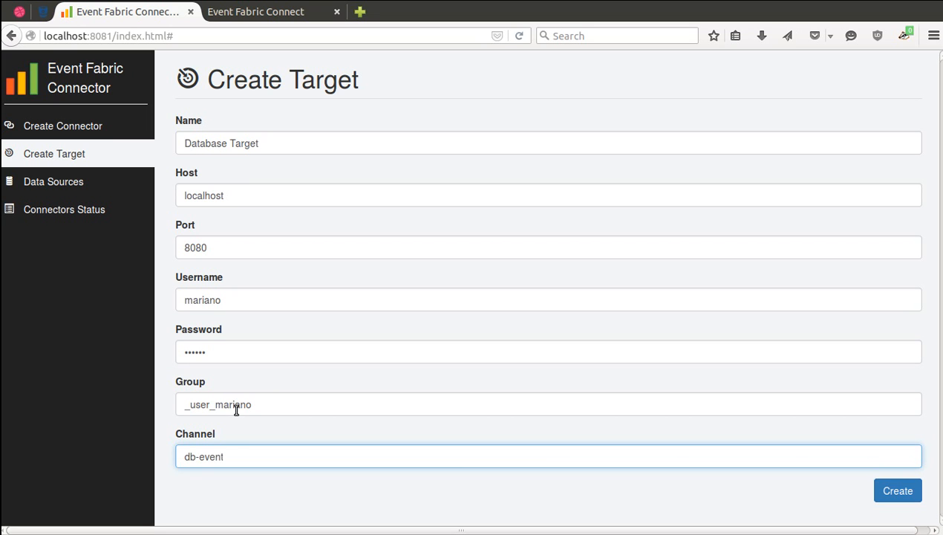
pyautogui.click(878, 491)
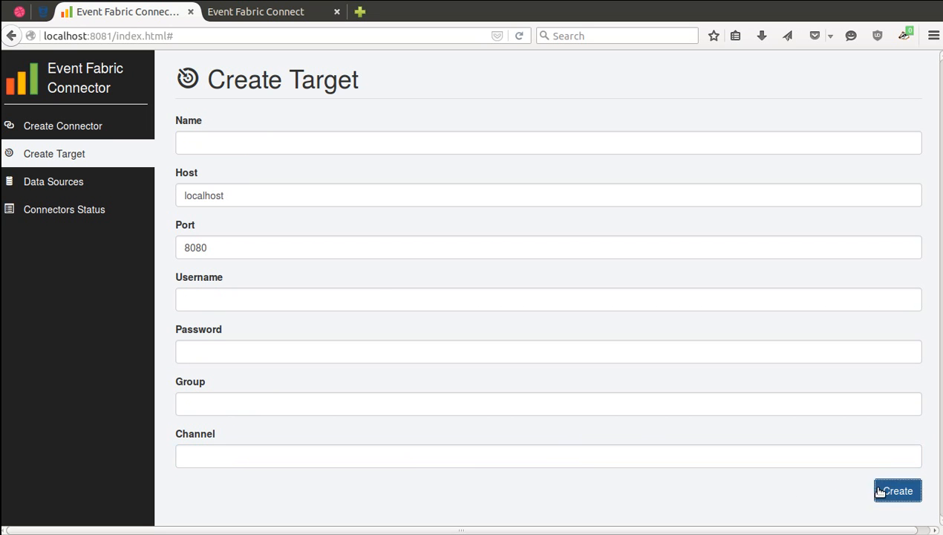
pyautogui.click(102, 190)
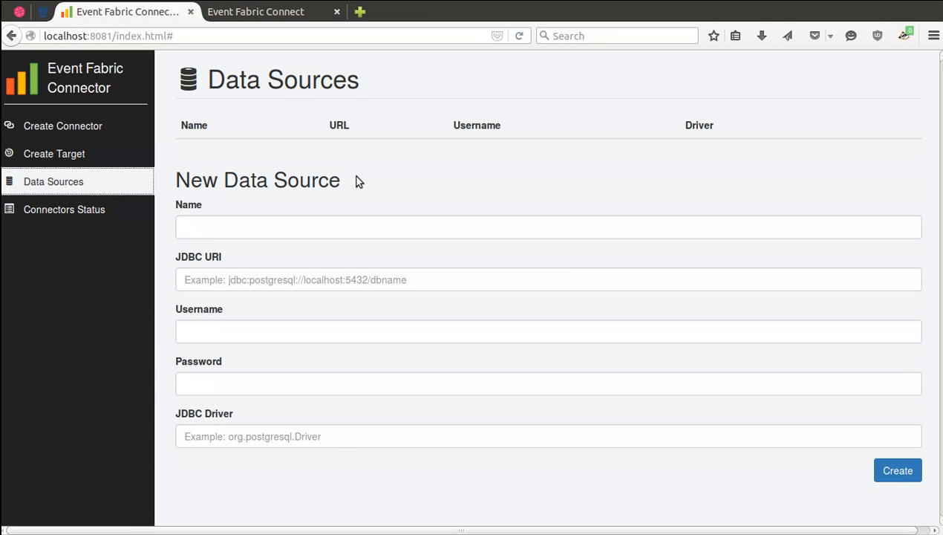
# Name the data source 'Postgres Local' with JDBC URI jdbc:postgresql://localhost:5432/test1.
pyautogui.click(289, 236)
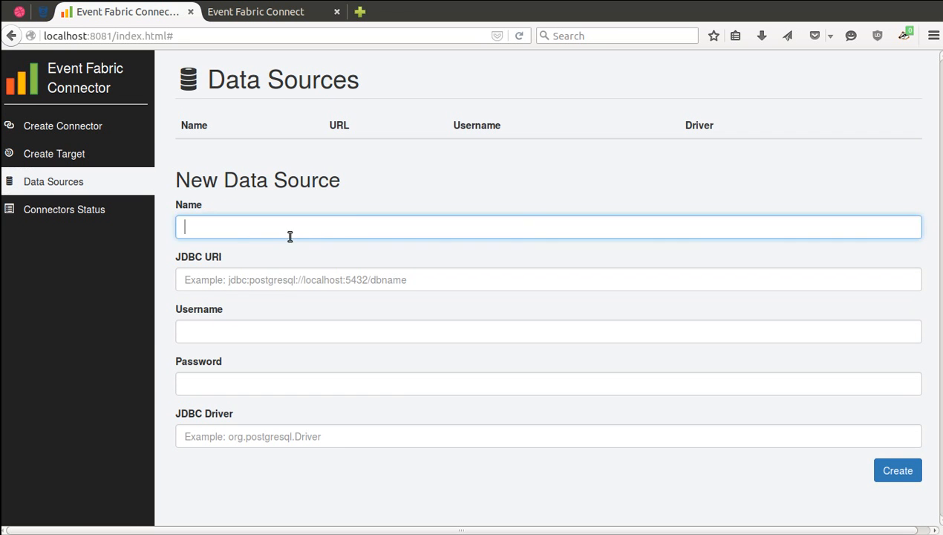
pyautogui.write('Playground Data Source')
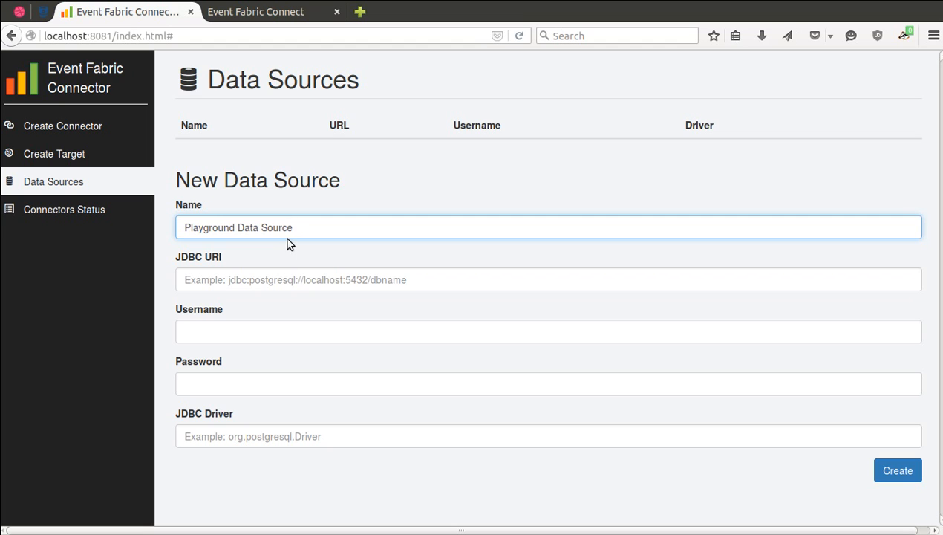
pyautogui.tripleClick(266, 225)
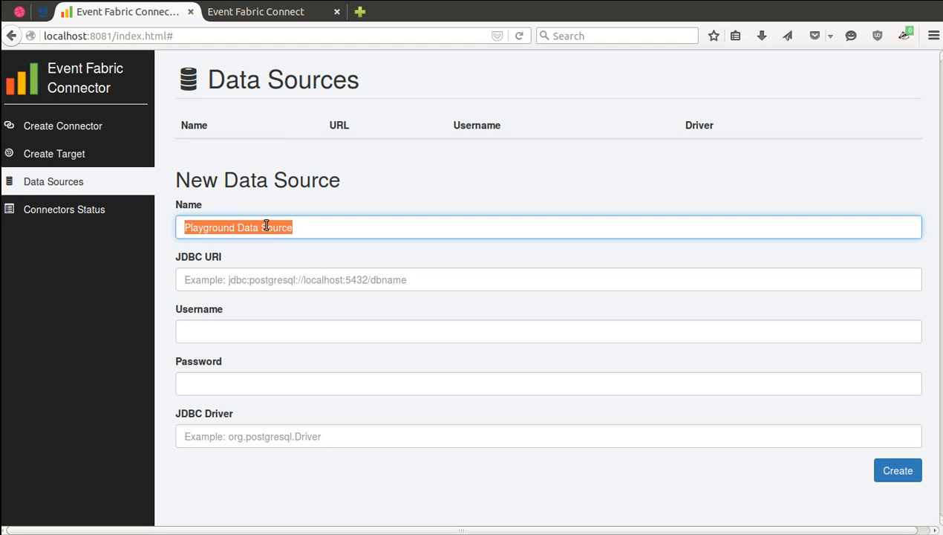
pyautogui.write('Postgres')
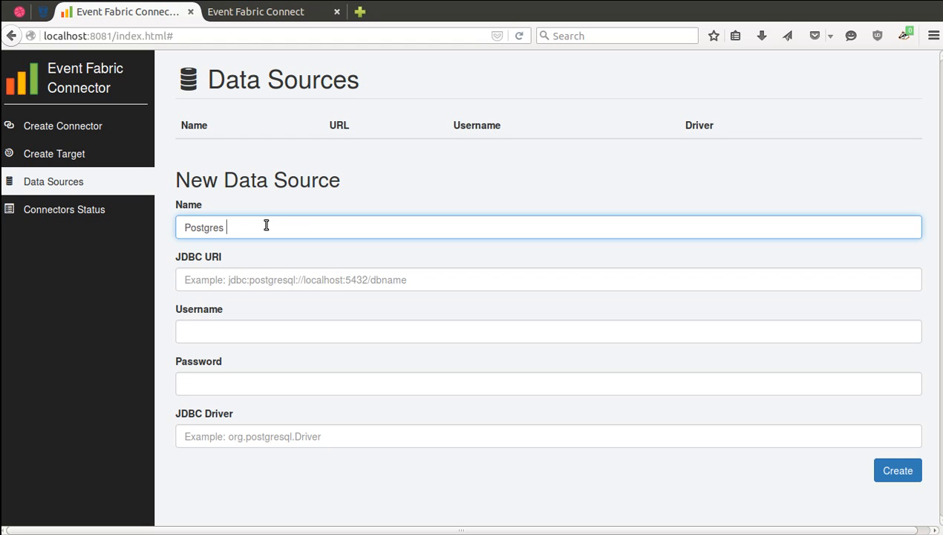
pyautogui.write(' Local')
pyautogui.click(288, 283)
pyautogui.write('jdb')
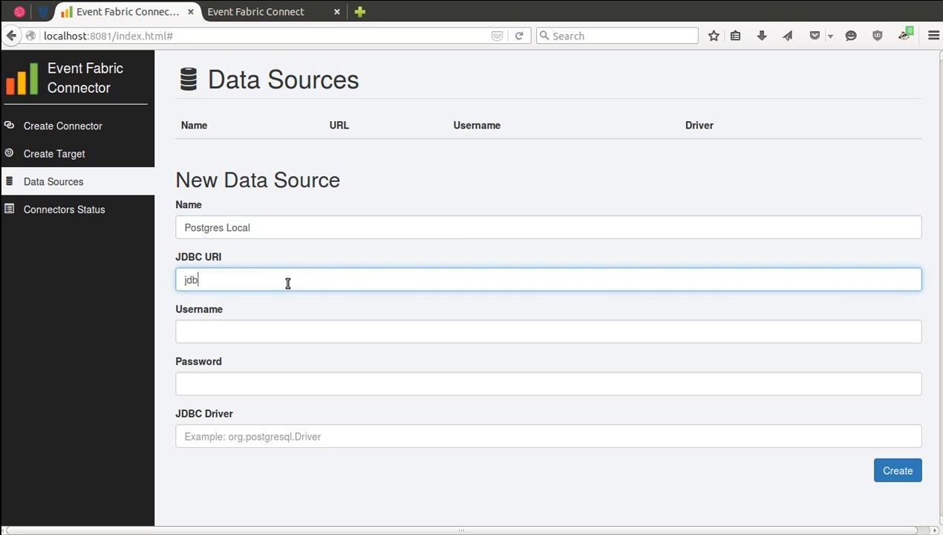
pyautogui.write('c:postgresql://localho')
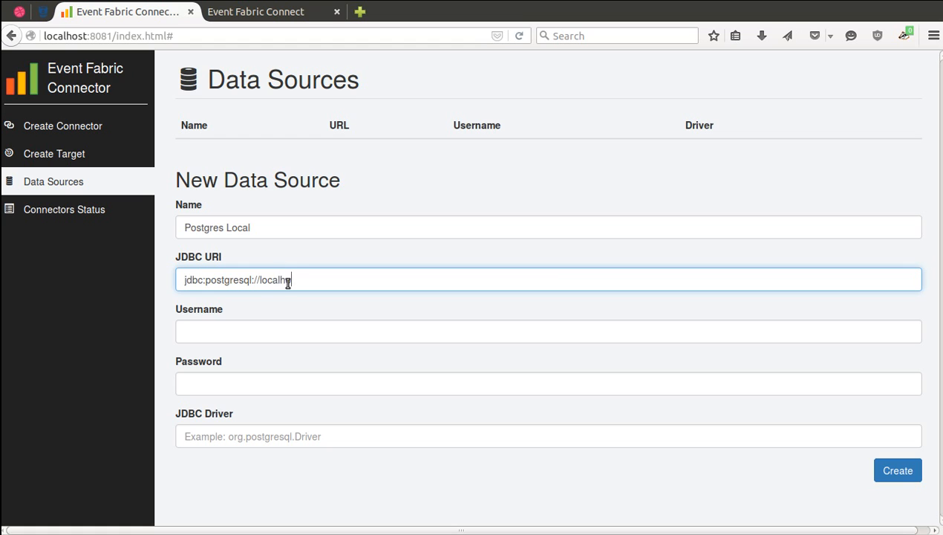
pyautogui.write('st:5432/test1')
# Enter the database credentials and org.postgresql.Driver as driver, then save the data source.
pyautogui.click(277, 324)
pyautogui.write('p')
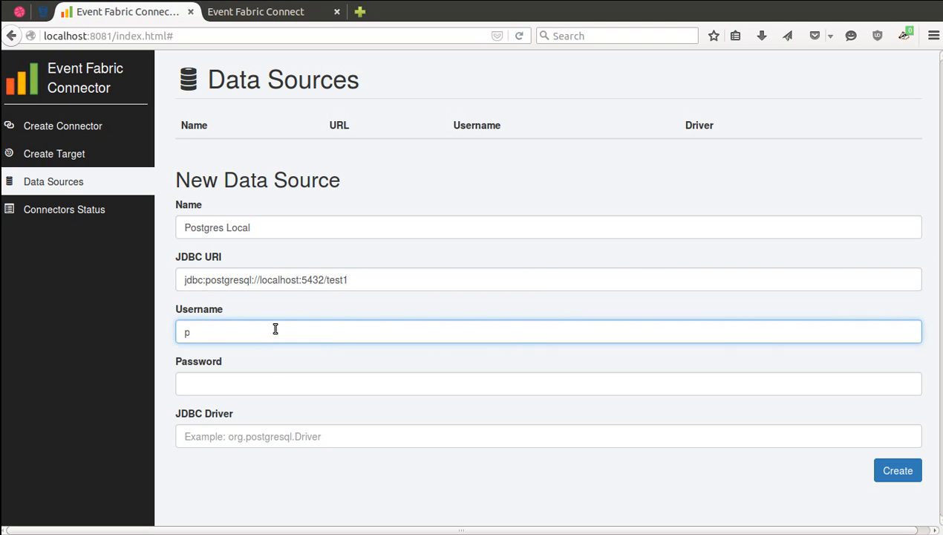
pyautogui.write('ostgres')
pyautogui.click(259, 379)
pyautogui.write('secret')
pyautogui.click(261, 437)
pyautogui.write('o')
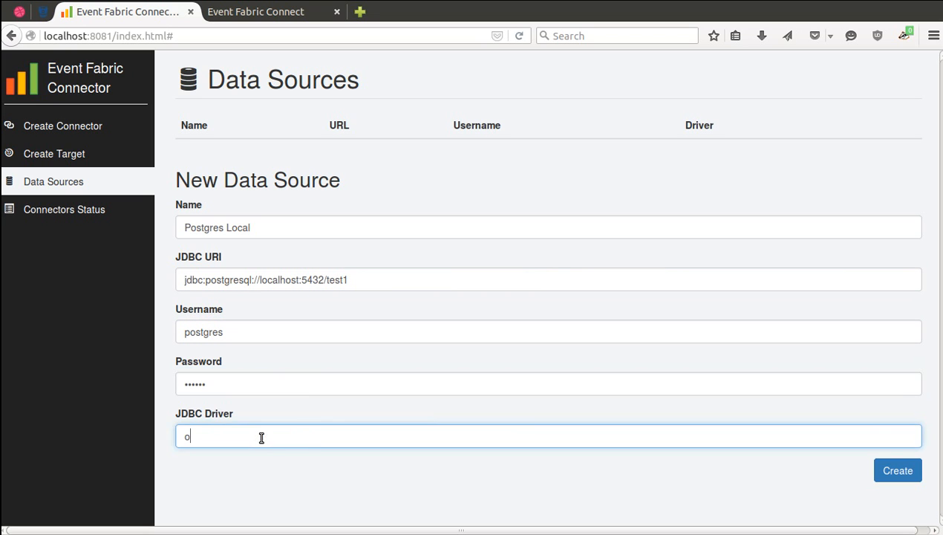
pyautogui.write('rg.postgresql.Driver')
pyautogui.click(879, 470)
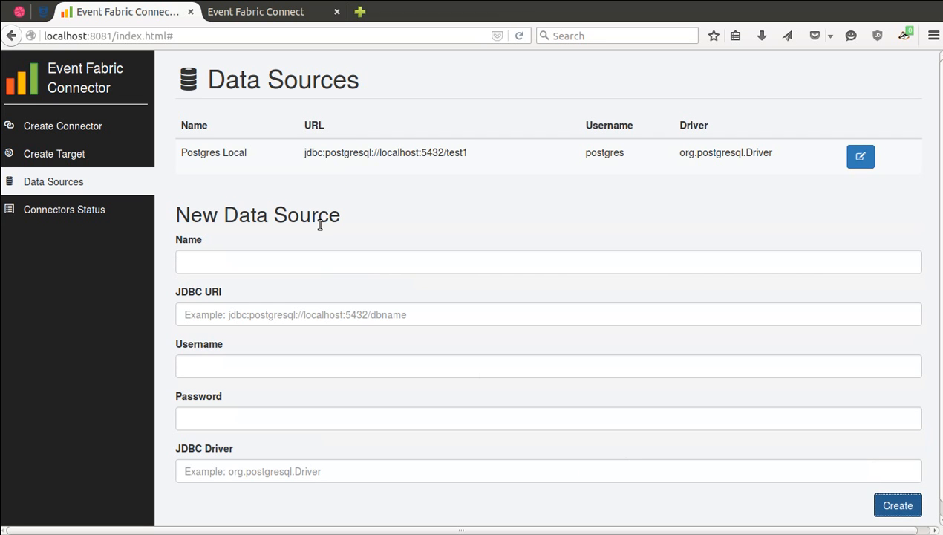
# Start an auto-starting SQL connector 'Playground Query' that targets Database Target.
pyautogui.click(74, 131)
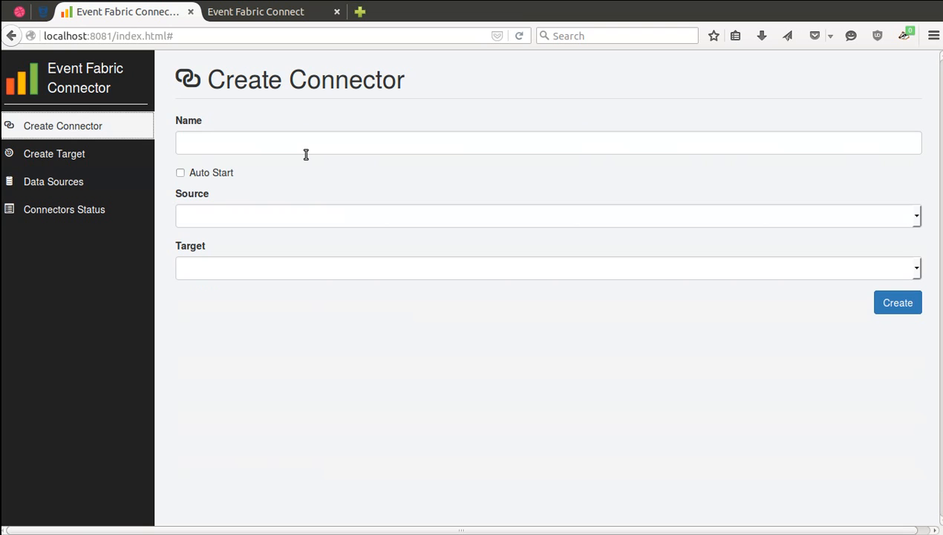
pyautogui.click(305, 151)
pyautogui.write('Pl')
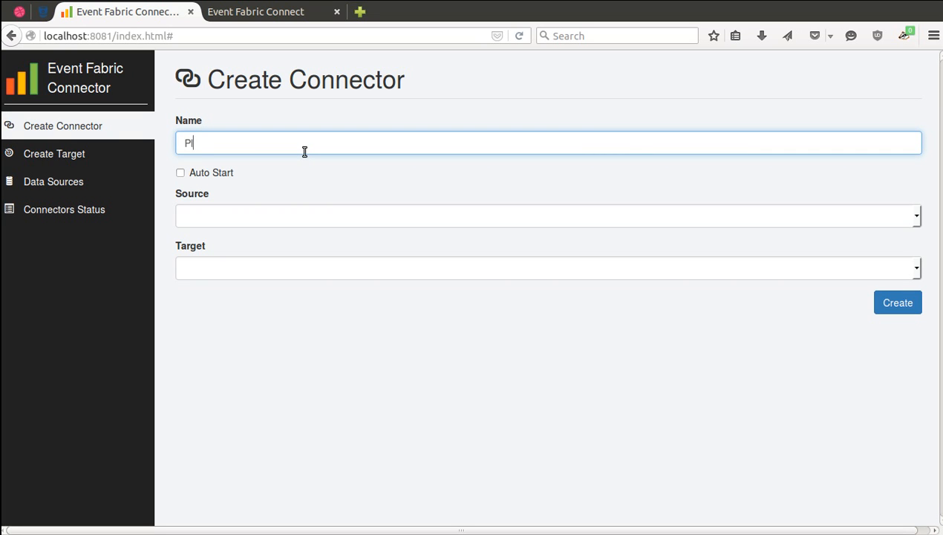
pyautogui.write('ayground Query')
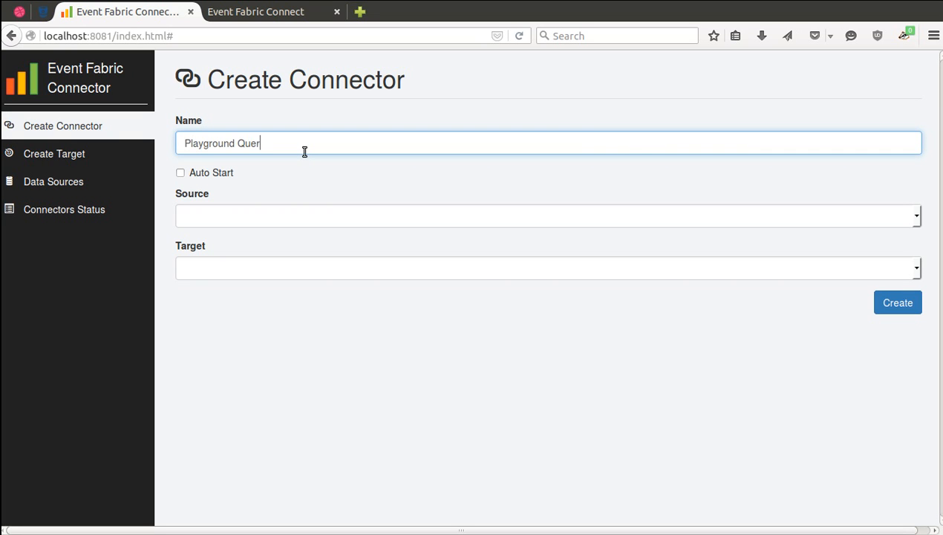
pyautogui.click(180, 173)
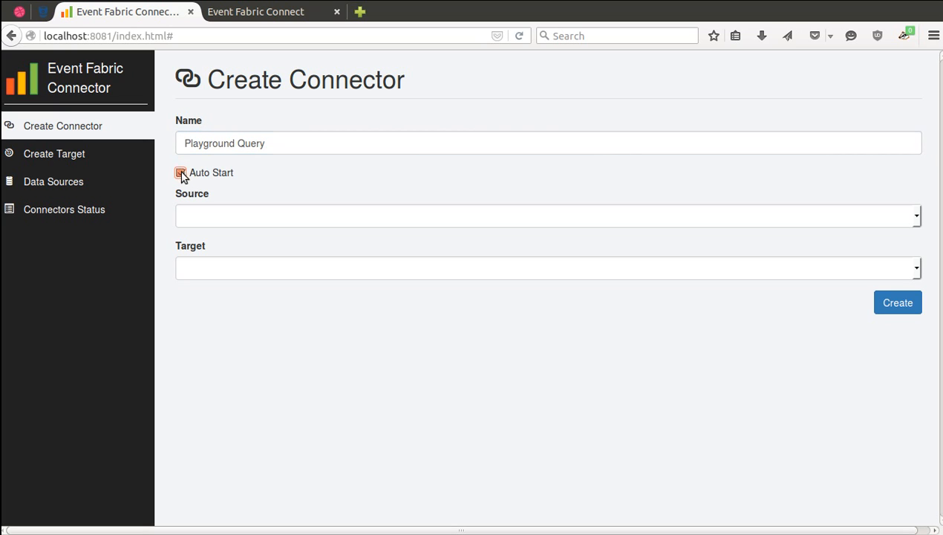
pyautogui.click(268, 216)
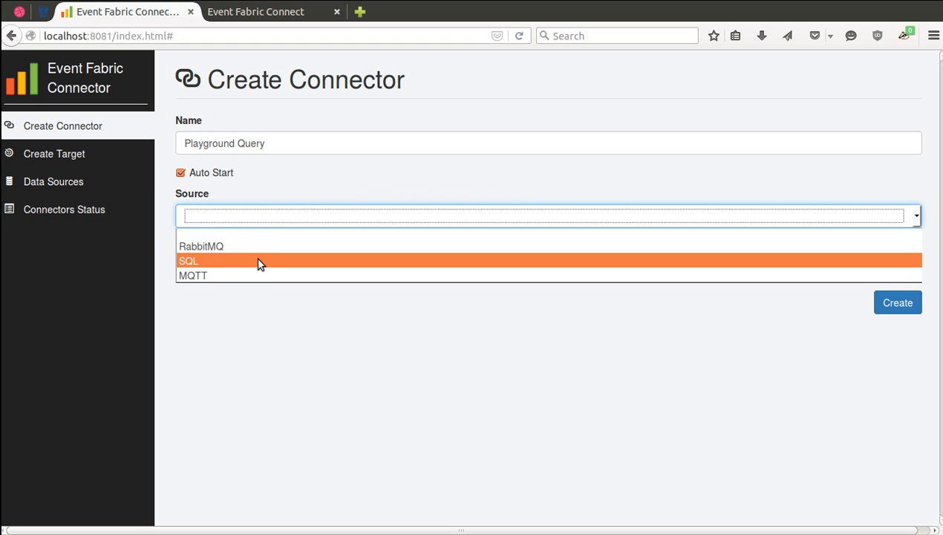
pyautogui.click(258, 264)
pyautogui.click(267, 268)
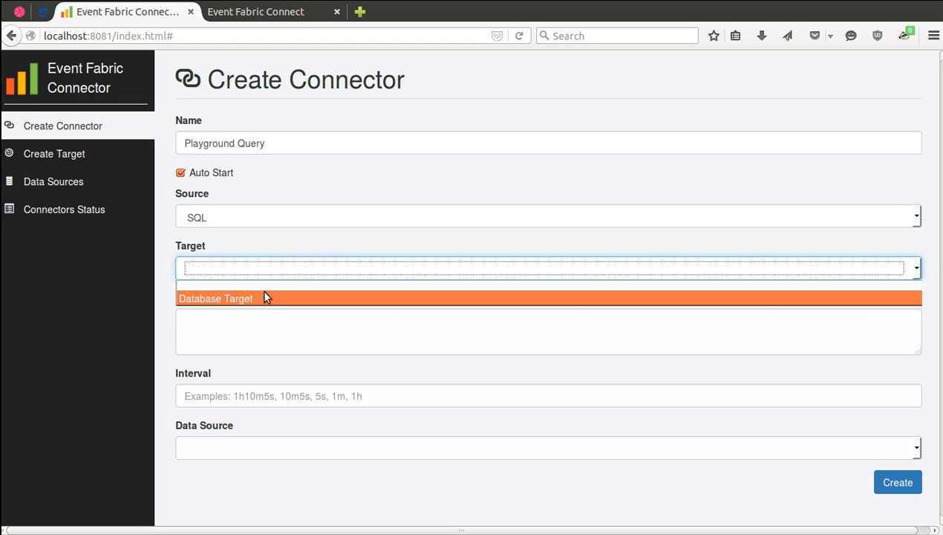
pyautogui.click(259, 298)
# Set the query 'select * from playground' every 10s on Postgres Local, and create the connector.
pyautogui.click(266, 336)
pyautogui.write('se')
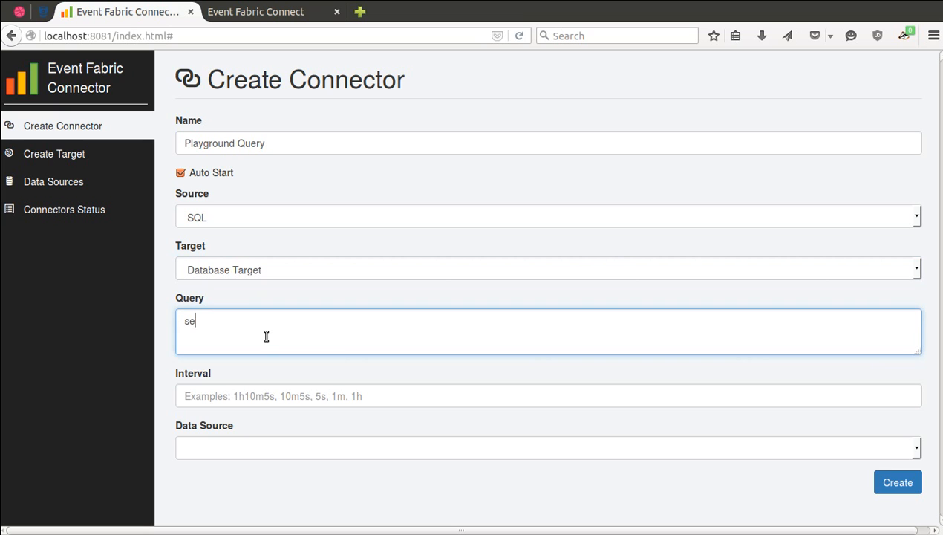
pyautogui.write('lect * from playground')
pyautogui.click(259, 396)
pyautogui.write('10s')
pyautogui.click(248, 446)
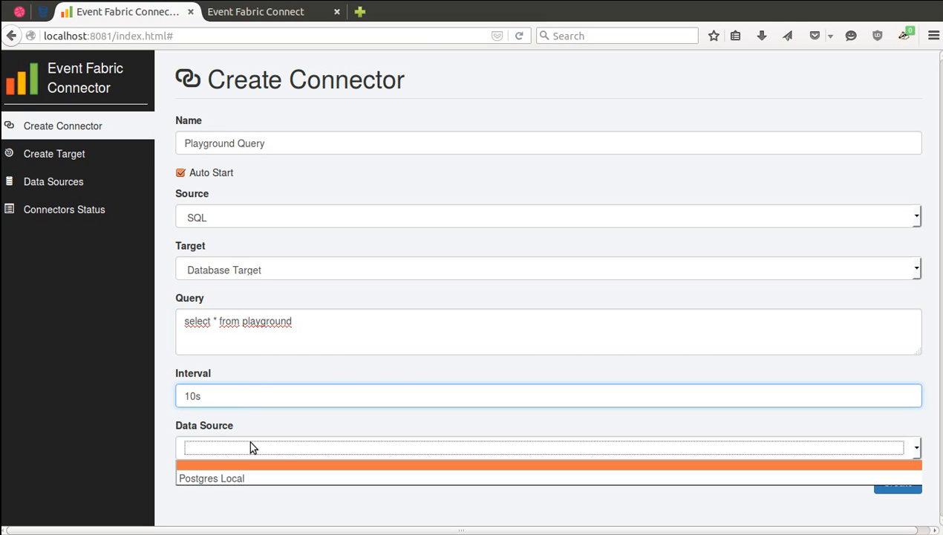
pyautogui.click(242, 478)
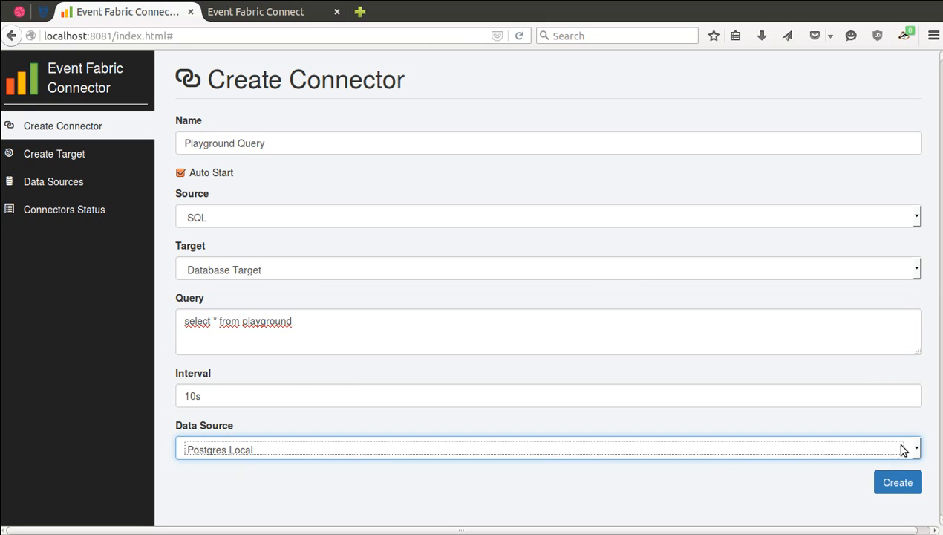
pyautogui.click(898, 482)
# Start Playground Query from Connectors Status and open Event Fabric in a new tab.
pyautogui.click(60, 211)
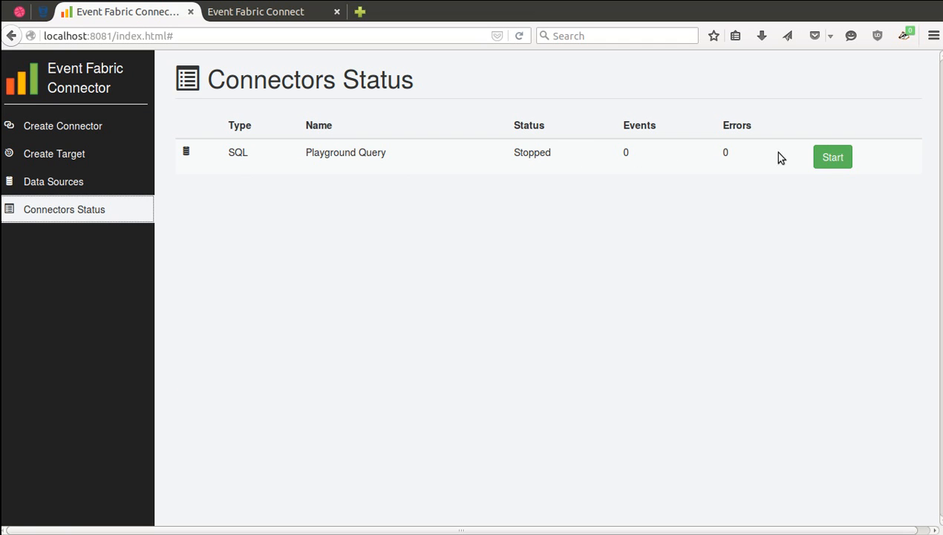
pyautogui.click(830, 157)
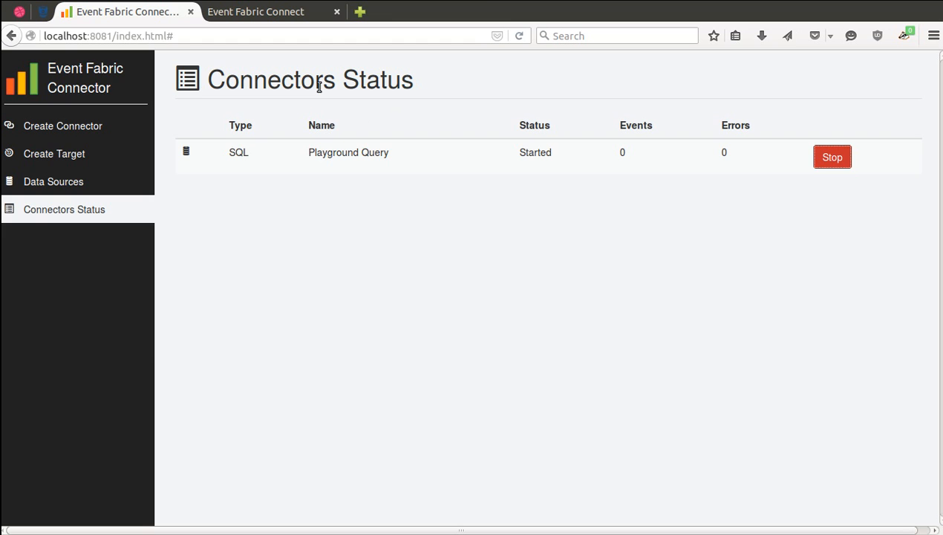
pyautogui.hotkey('ctrl', 'shift', 't')
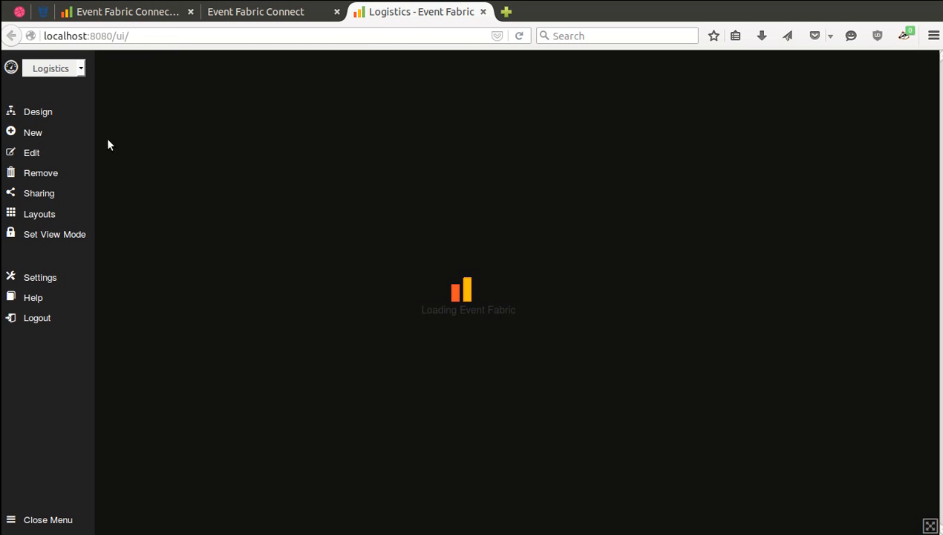
# Create a new dashboard named 'Connector' and dismiss the welcome message to enter design mode.
pyautogui.click(37, 135)
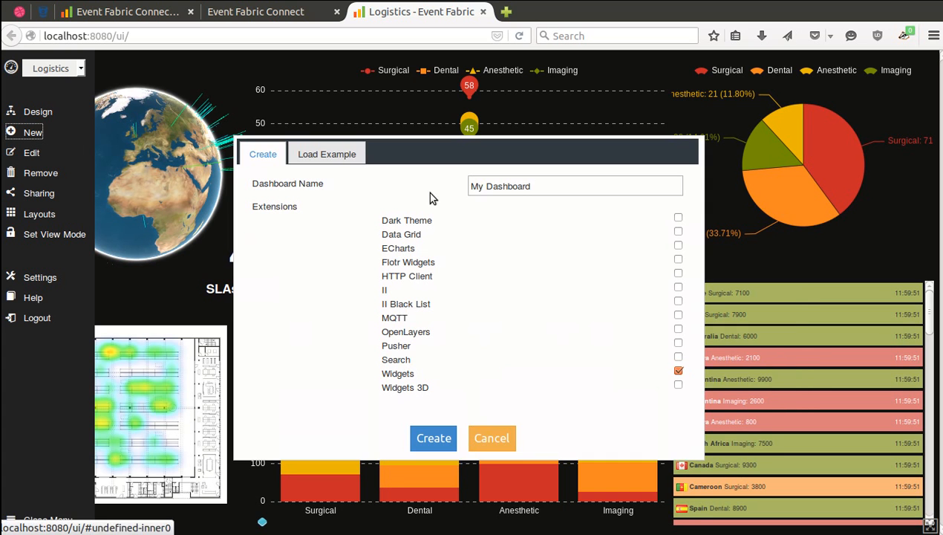
pyautogui.tripleClick(528, 185)
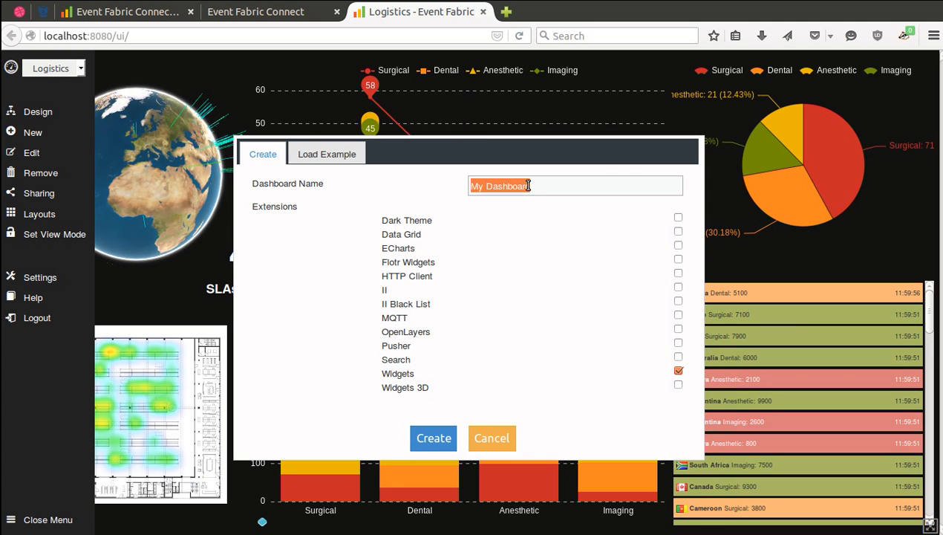
pyautogui.write('Connector')
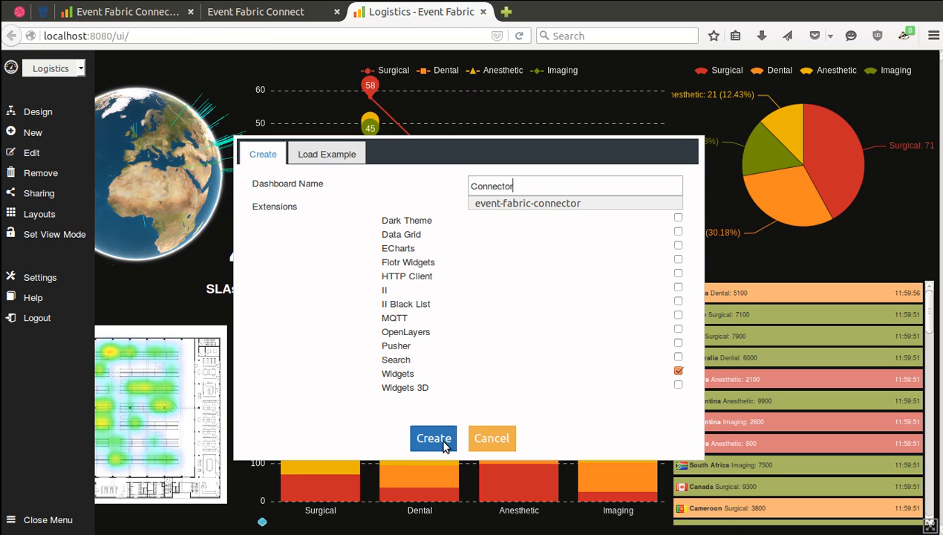
pyautogui.click(445, 441)
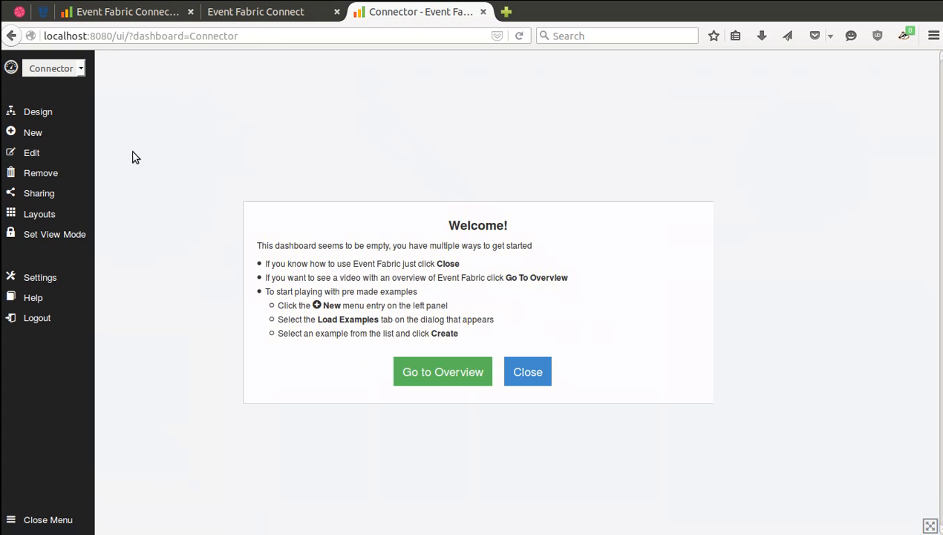
pyautogui.click(36, 112)
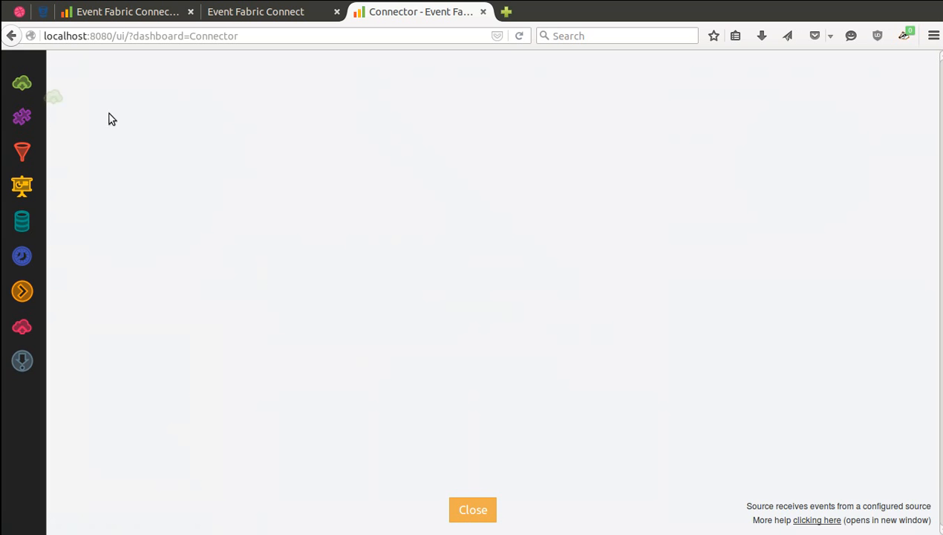
# Configure Source 1 as an Event Source listening on the db-events channel.
pyautogui.click(201, 146)
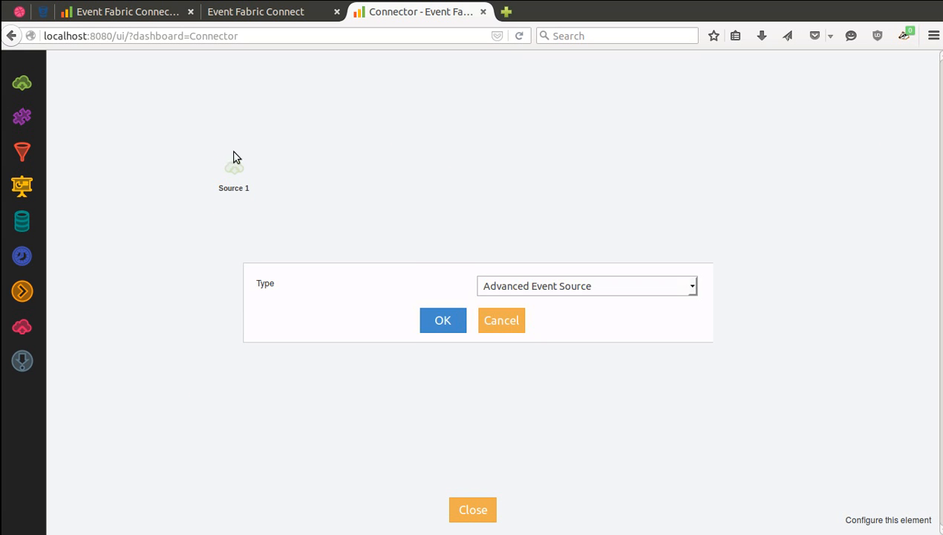
pyautogui.click(550, 290)
pyautogui.click(541, 313)
pyautogui.click(463, 324)
pyautogui.click(520, 288)
pyautogui.write('db-events')
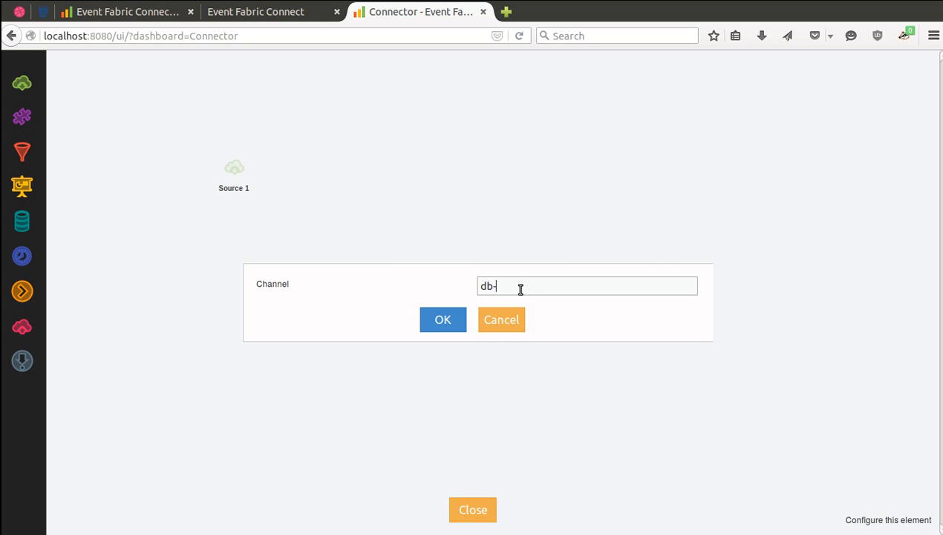
pyautogui.click(440, 321)
# Rename Source 1 to 'Database' and view its incoming events.
pyautogui.doubleClick(242, 192)
pyautogui.hotkey('ctrl', 'a')
pyautogui.write('Database')
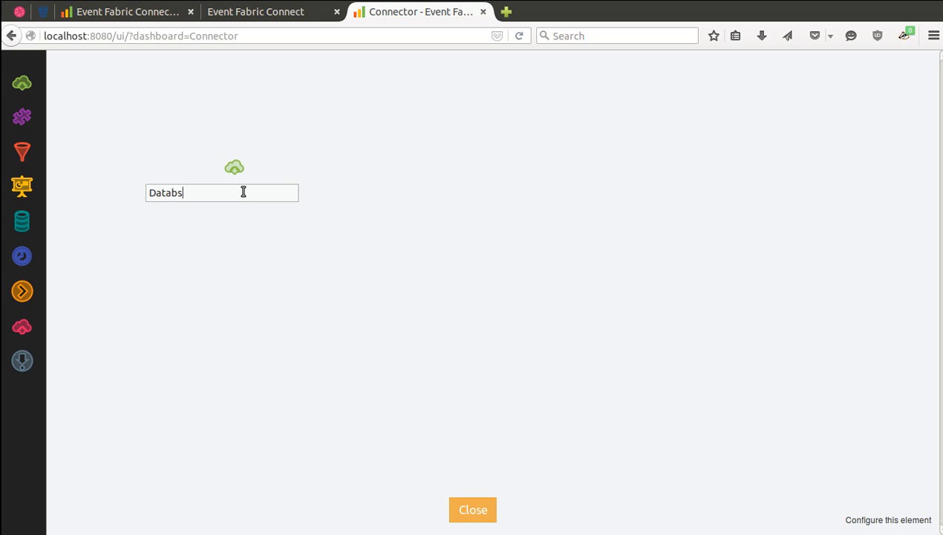
pyautogui.press('Return')
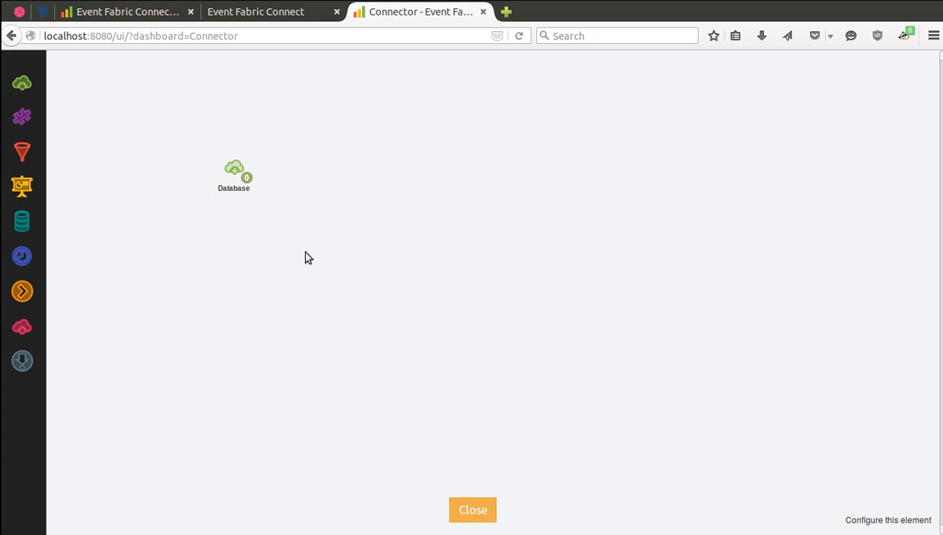
pyautogui.click(246, 179)
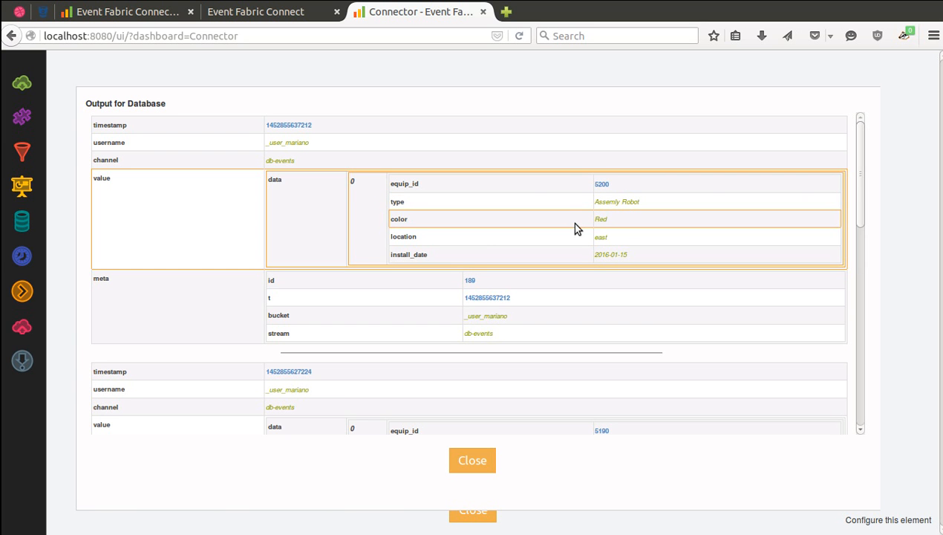
# Scroll through the Database source's equipment records, close the view, and return to the connector status tab.
pyautogui.scroll(-12, 575, 223)
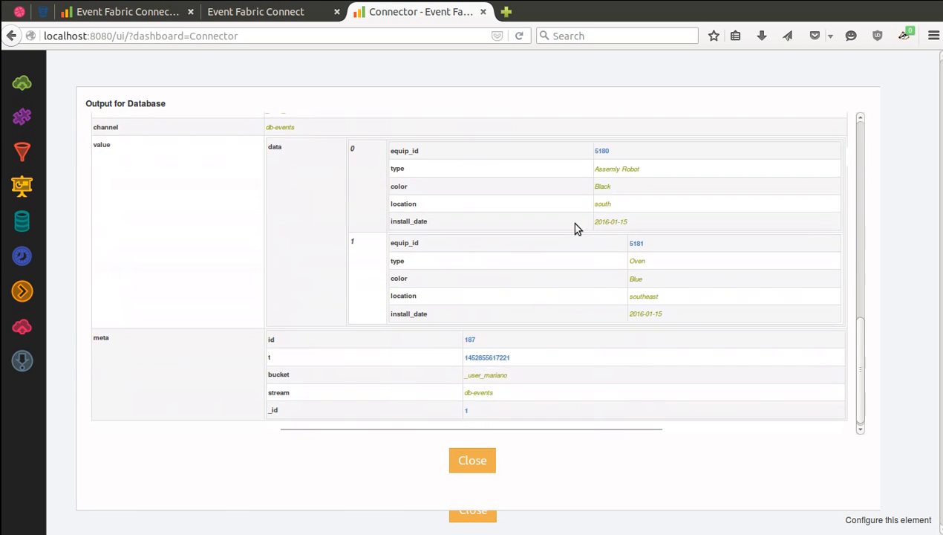
pyautogui.scroll(10, 353, 246)
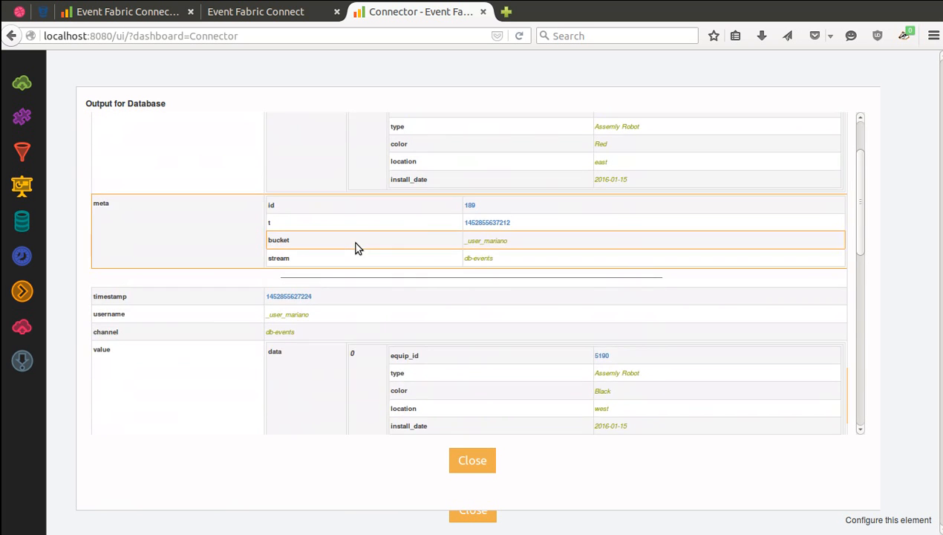
pyautogui.click(474, 463)
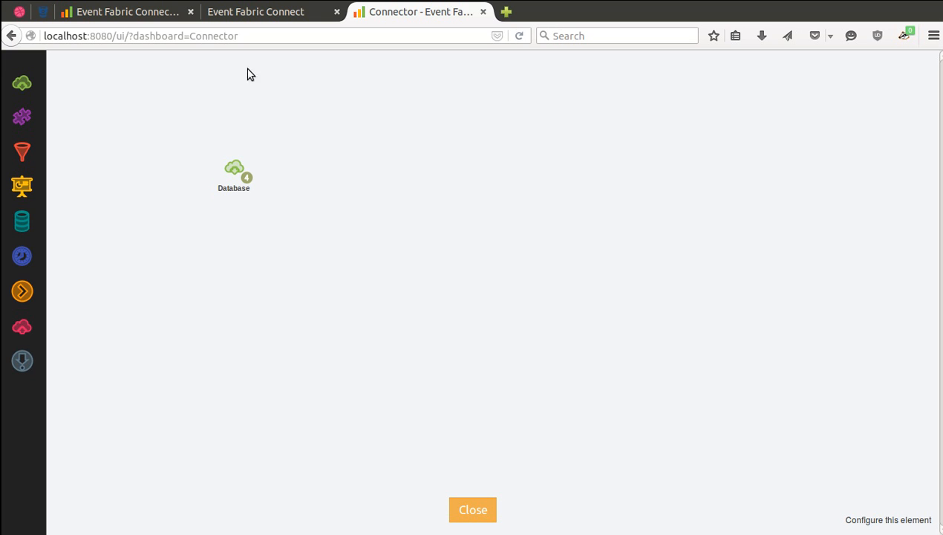
pyautogui.click(148, 12)
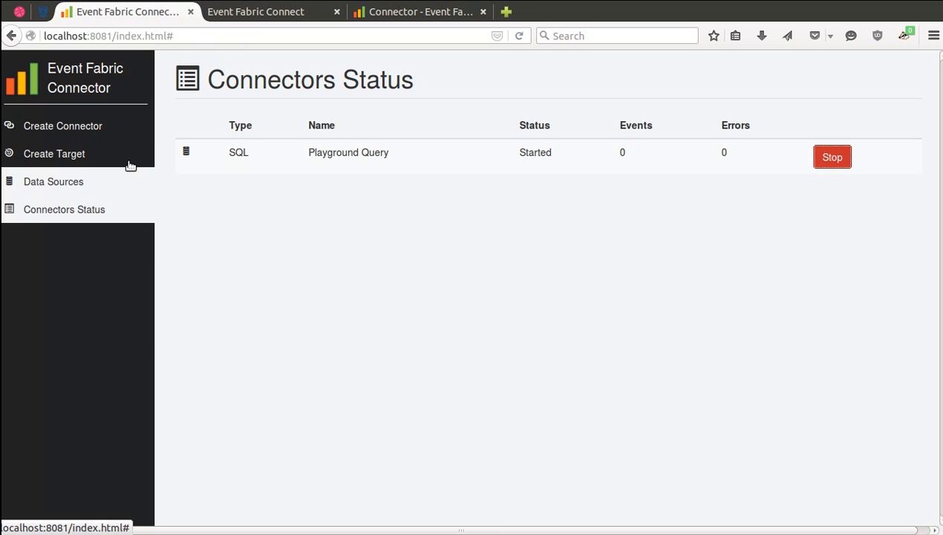
# Begin an auto-starting 'MQTT Connector' with an MQTT source, leaving the target unchosen.
pyautogui.click(90, 134)
pyautogui.click(309, 145)
pyautogui.write('MQTT Connector')
pyautogui.click(225, 172)
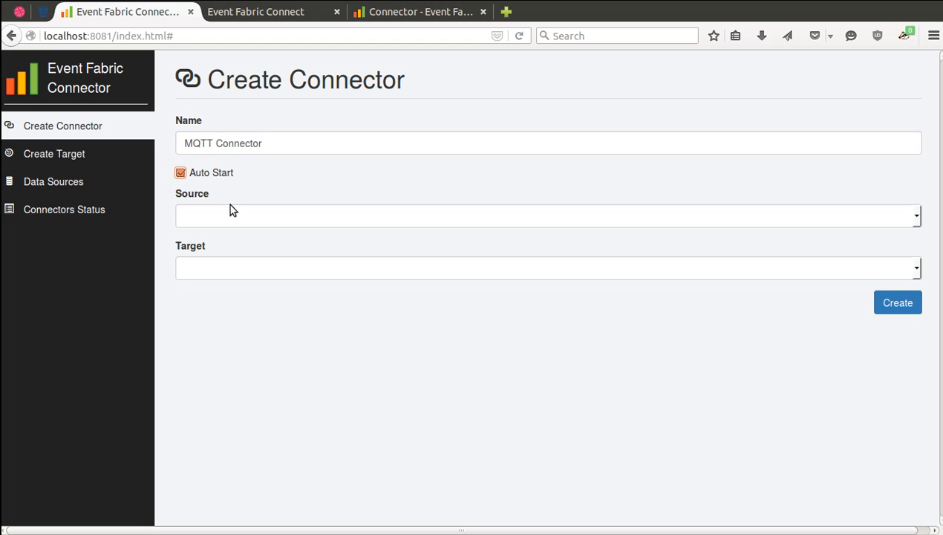
pyautogui.click(231, 216)
pyautogui.click(223, 274)
pyautogui.click(228, 267)
pyautogui.click(134, 249)
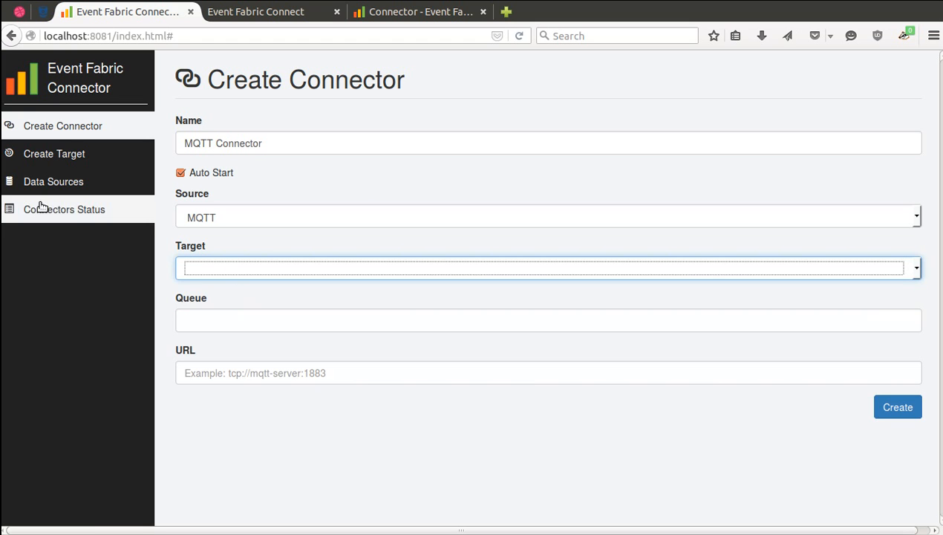
# On a new target form, name the target 'Sensors' and enter the account username.
pyautogui.click(63, 153)
pyautogui.click(208, 141)
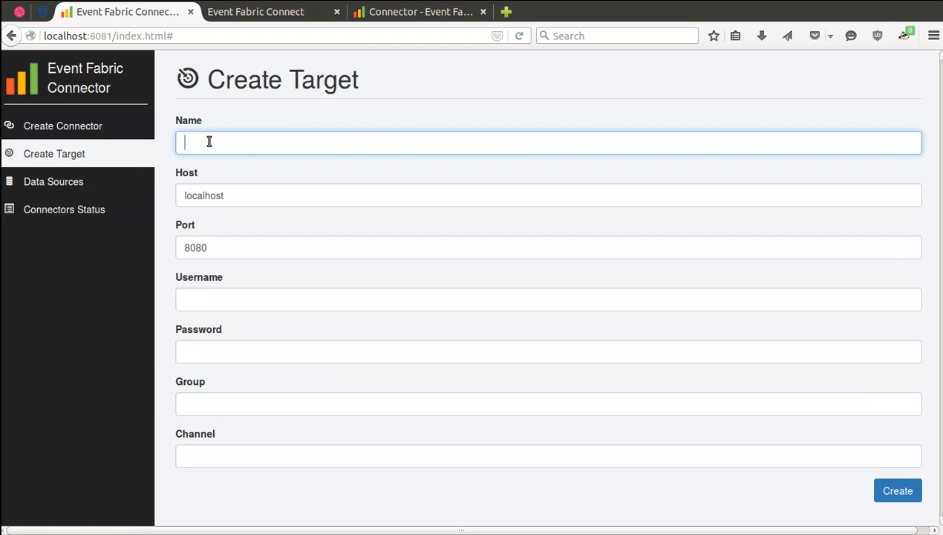
pyautogui.write('Sensort')
pyautogui.press('BackSpace')
pyautogui.write('s')
pyautogui.click(242, 298)
pyautogui.write('mariano')
# Enter the password, user group and mqtt-events channel, then create the Sensors target.
pyautogui.press('Tab')
pyautogui.write('secret')
pyautogui.press('Tab')
pyautogui.write('_user_em')
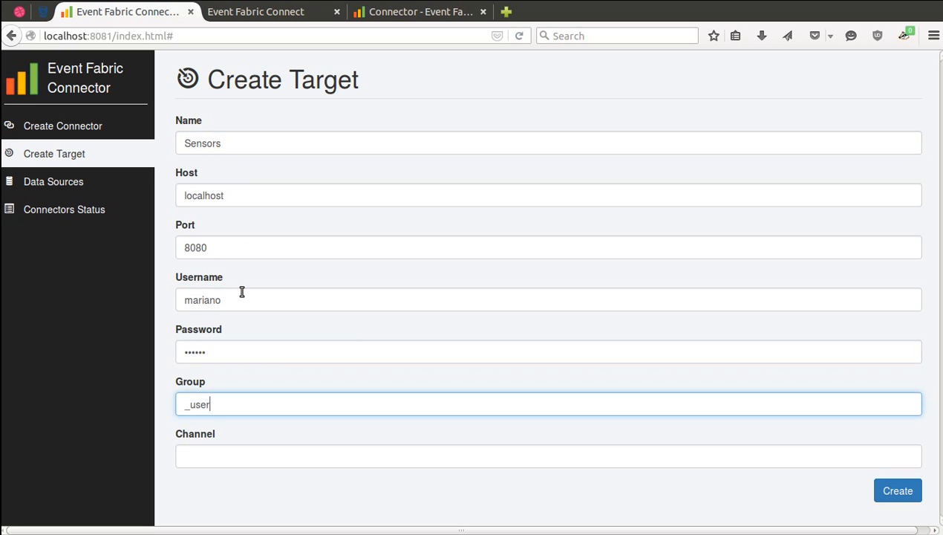
pyautogui.press('BackSpace')
pyautogui.press('BackSpace')
pyautogui.write('mariano')
pyautogui.press('Tab')
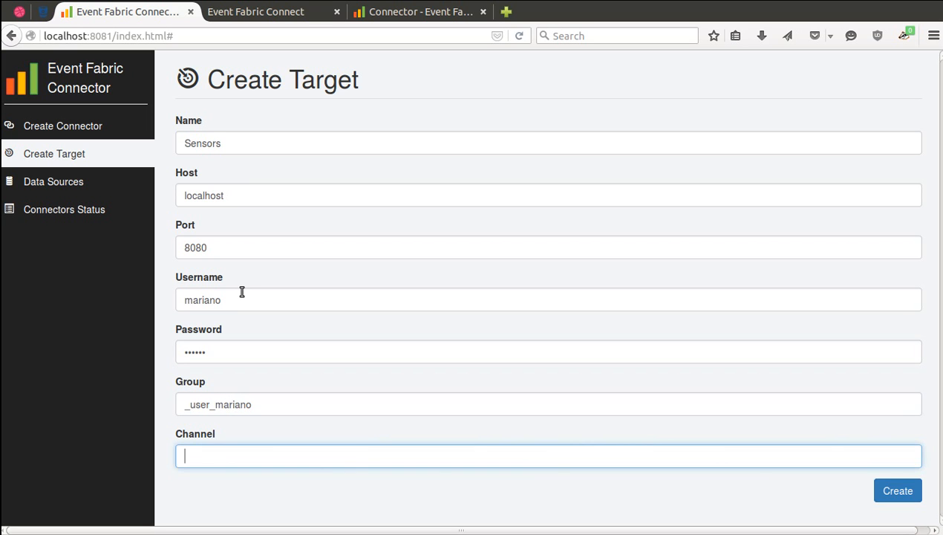
pyautogui.write('mqtt-events')
pyautogui.click(881, 491)
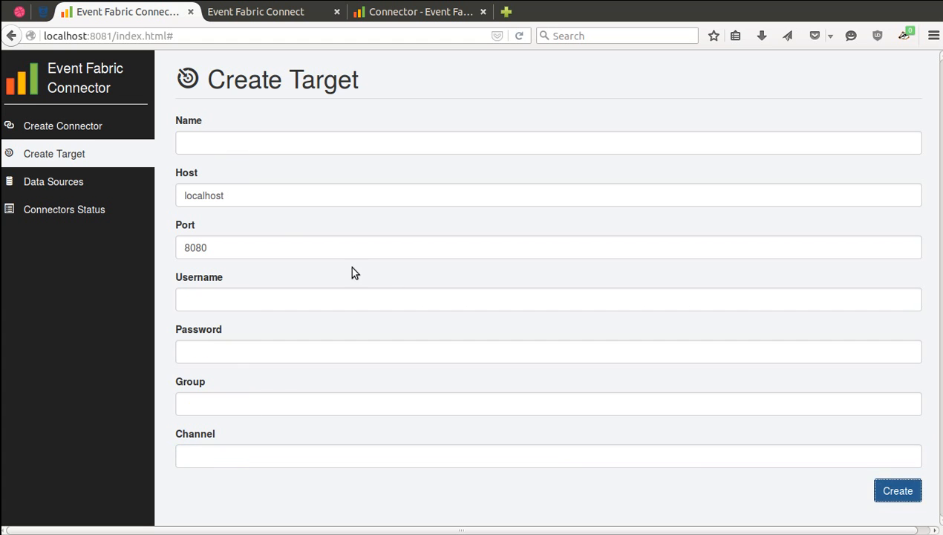
# Point the MQTT connector to Sensors, queue my-topic, broker tcp://localhost:1883, and save it.
pyautogui.click(104, 130)
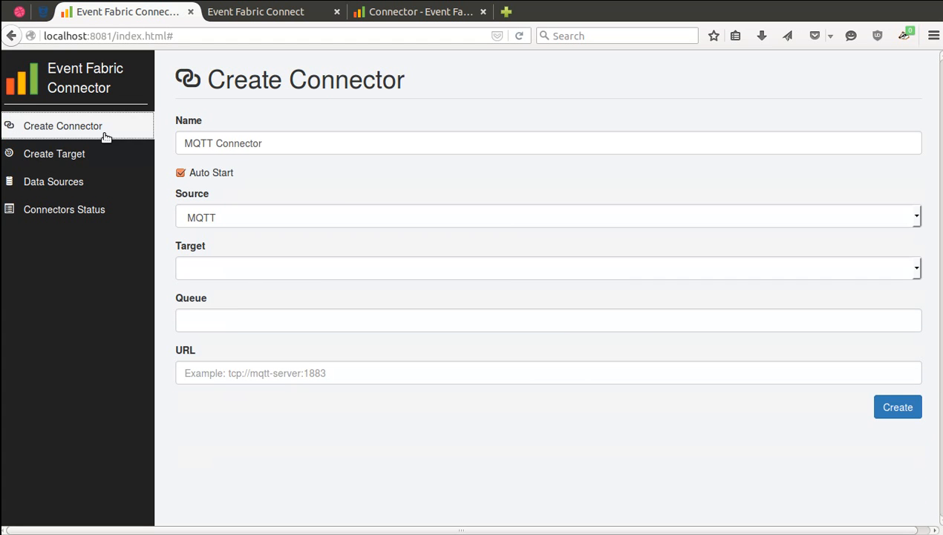
pyautogui.click(324, 273)
pyautogui.click(321, 313)
pyautogui.click(300, 323)
pyautogui.write('my-topic')
pyautogui.click(291, 373)
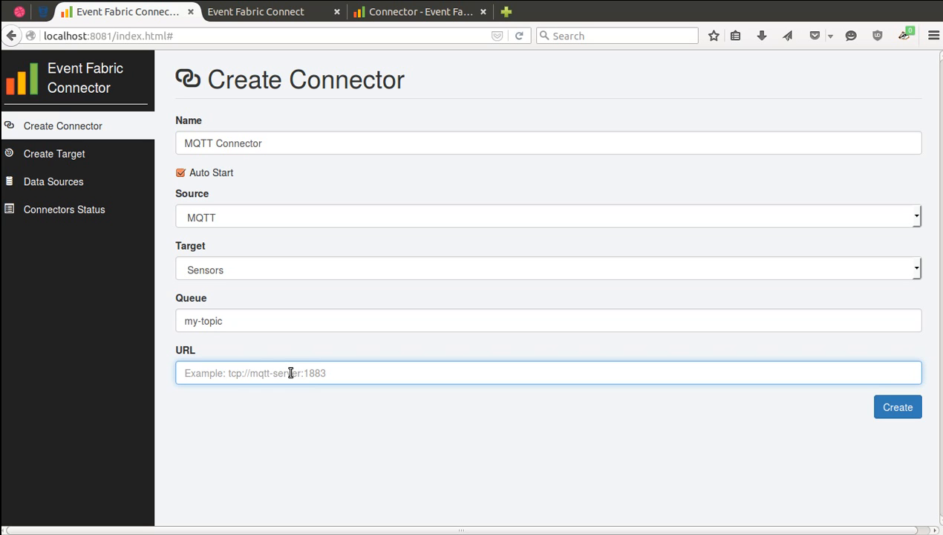
pyautogui.write('tcp://localhost:1883')
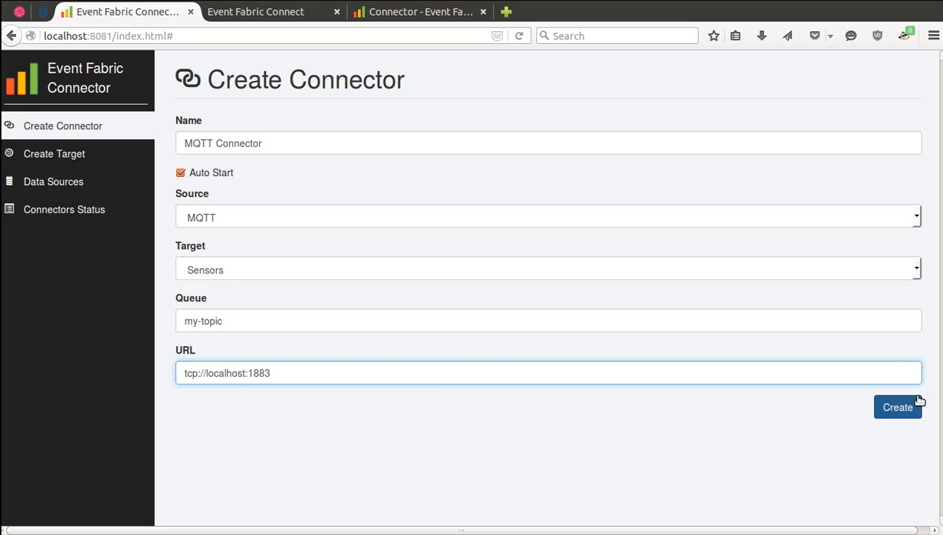
pyautogui.click(918, 402)
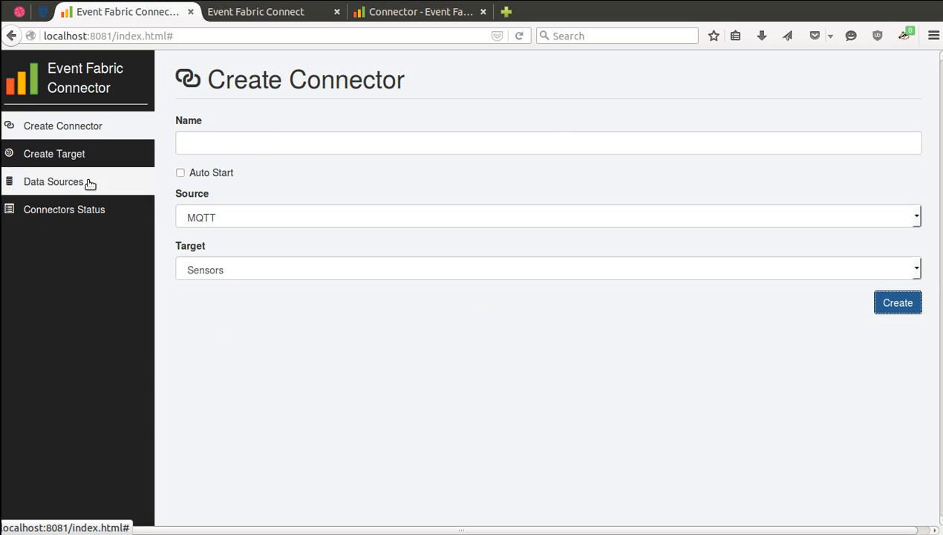
# Start the MQTT Connector from Connectors Status and switch to the dashboard tab.
pyautogui.click(80, 209)
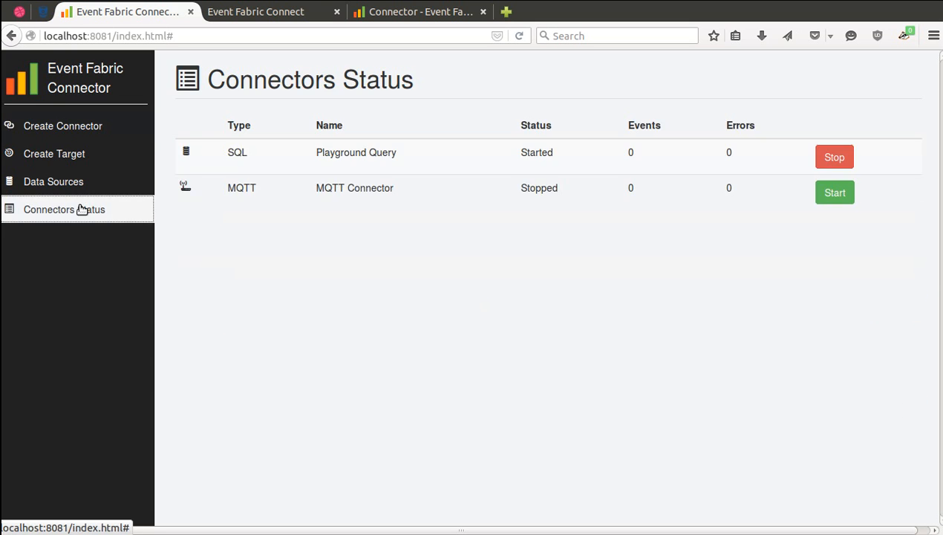
pyautogui.click(829, 196)
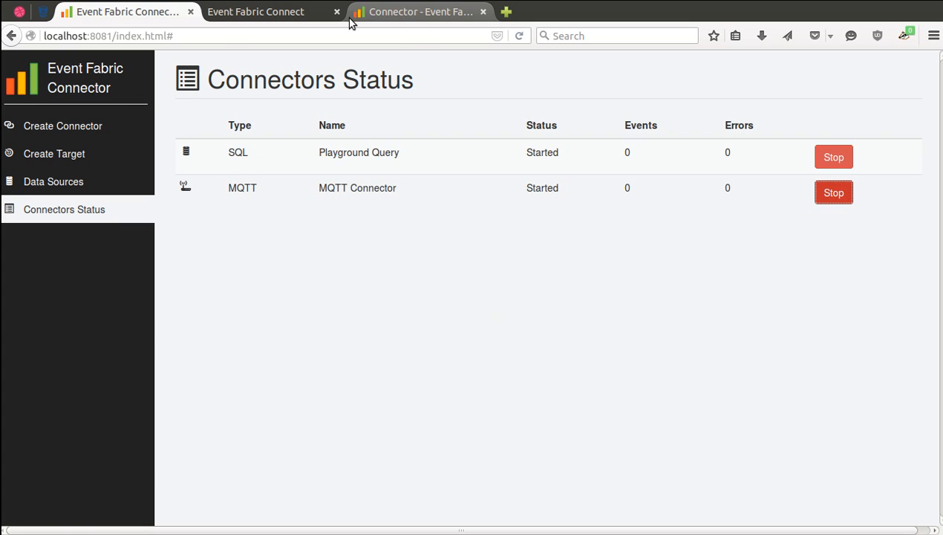
pyautogui.click(379, 21)
# Add a new source to the canvas as an Event Source on the mqtt-events channel.
pyautogui.moveTo(22, 84); pyautogui.dragTo(209, 245)
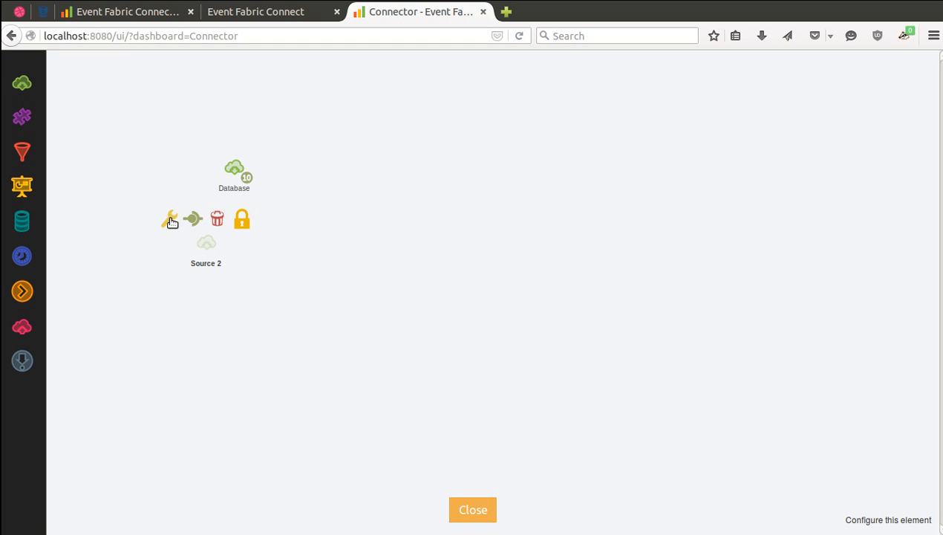
pyautogui.click(171, 222)
pyautogui.click(513, 285)
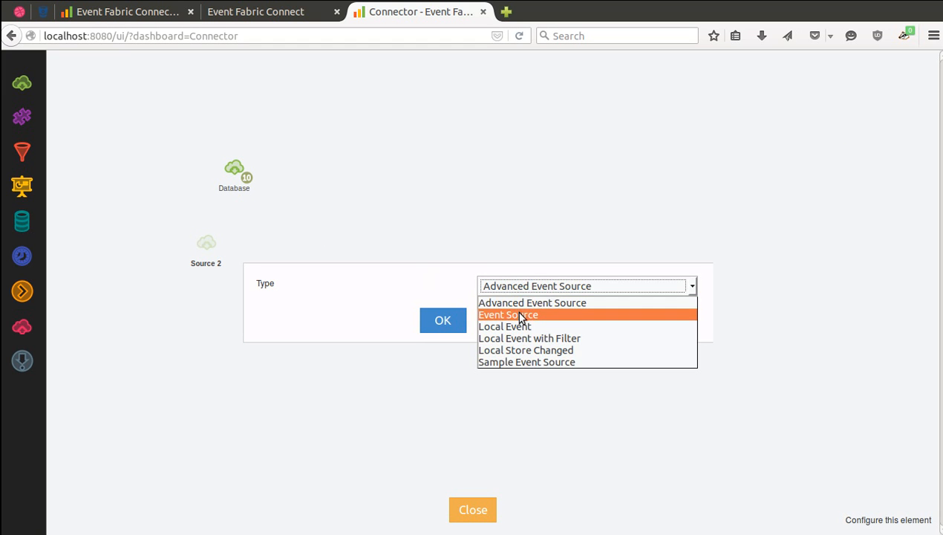
pyautogui.click(521, 315)
pyautogui.click(450, 320)
pyautogui.click(487, 289)
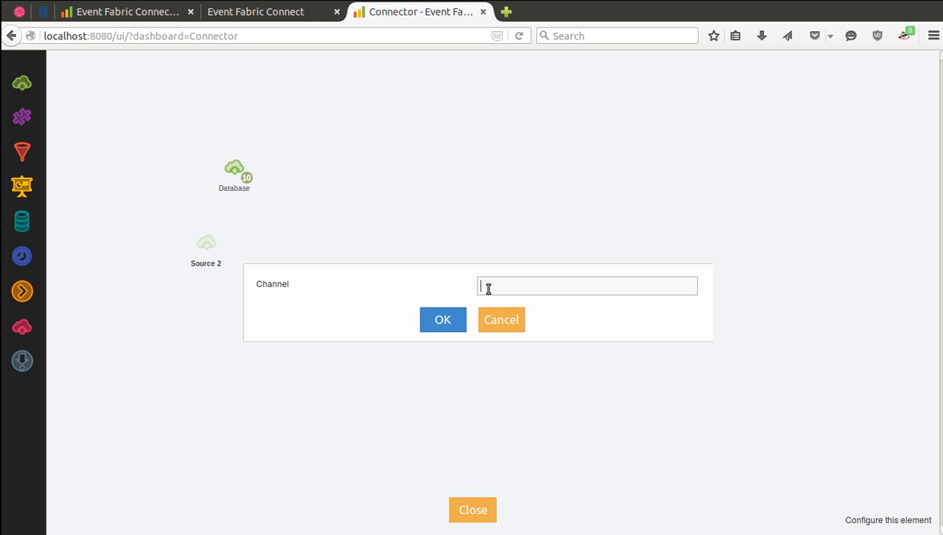
pyautogui.write('mqtt-events')
pyautogui.click(454, 322)
# Rename the Source 2 element to 'MQTT'.
pyautogui.doubleClick(205, 266)
pyautogui.hotkey('ctrl', 'a')
pyautogui.write('MQTT')
pyautogui.press('Return')
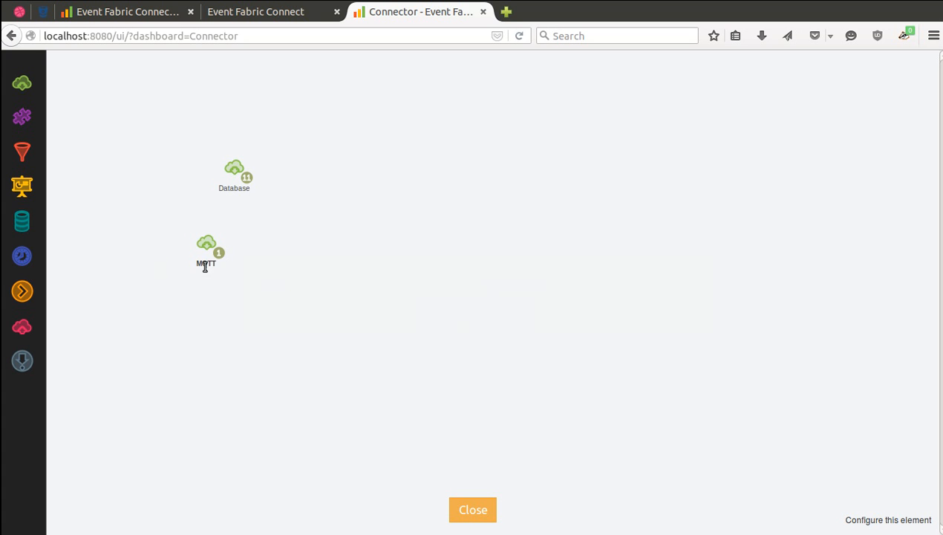
# Review the sensor events in the MQTT source's output, close it, and return to the status tab.
pyautogui.click(219, 255)
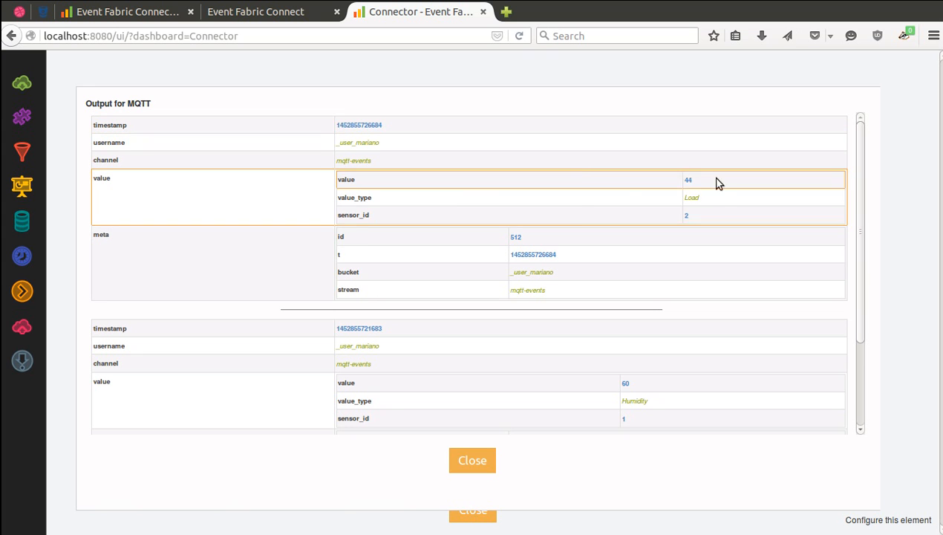
pyautogui.click(483, 460)
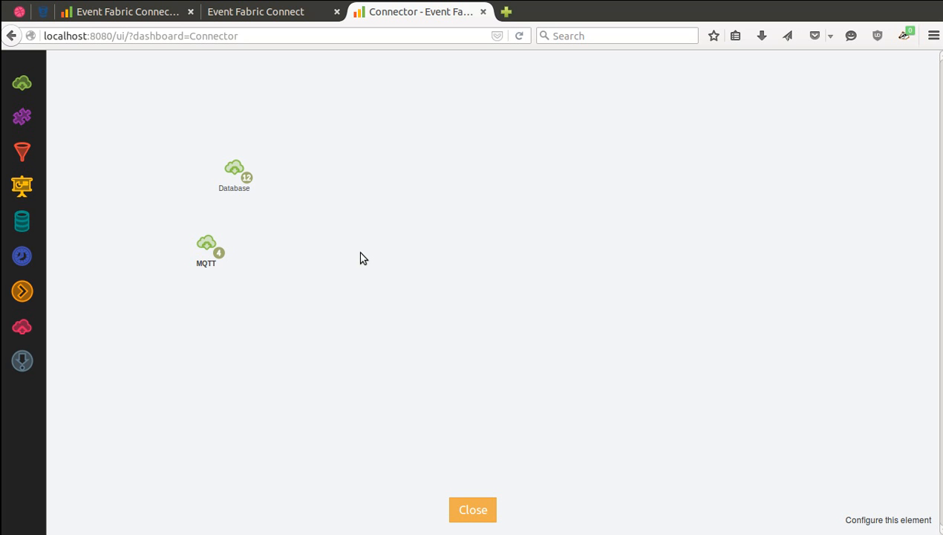
pyautogui.click(152, 16)
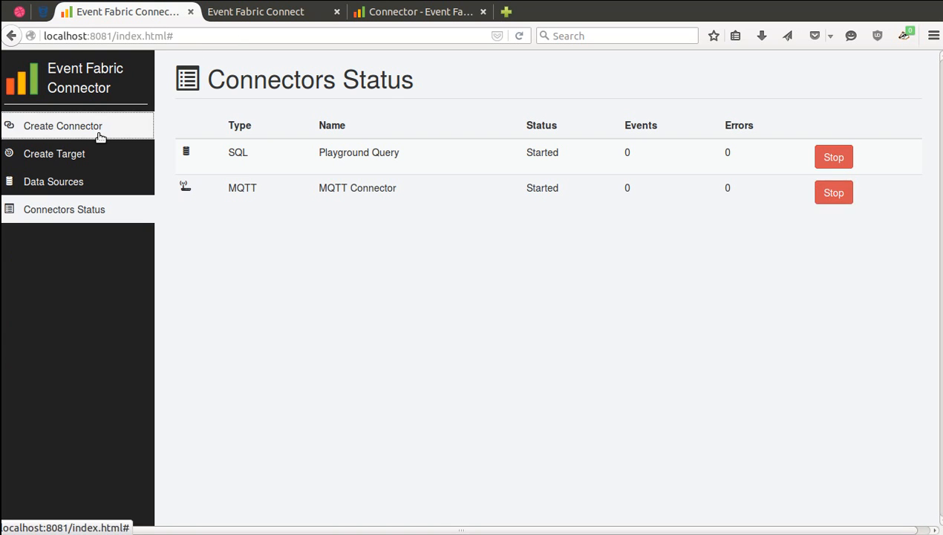
# Start a new connector named 'MQ Connector' with Auto Start enabled and RabbitMQ as its source.
pyautogui.click(97, 128)
pyautogui.click(286, 144)
pyautogui.write('MQ Connector')
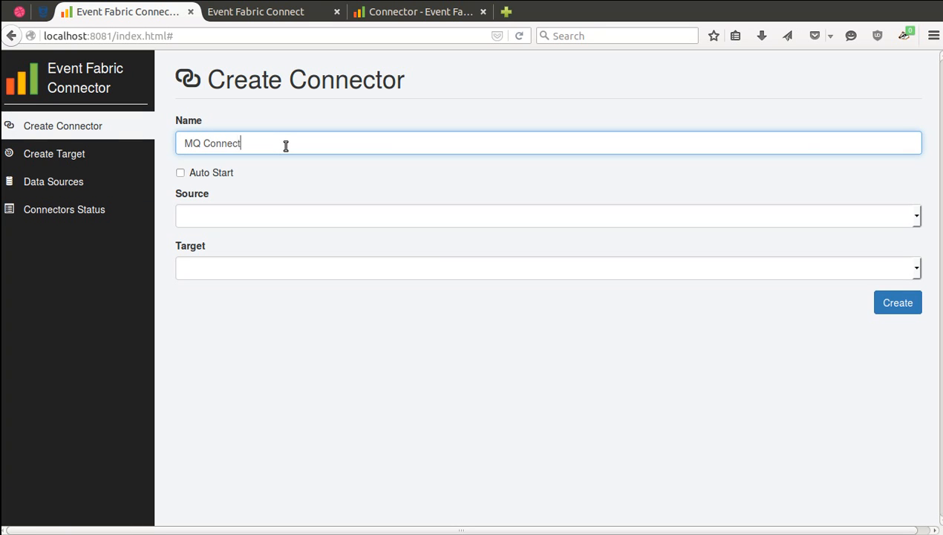
pyautogui.click(218, 174)
pyautogui.click(237, 215)
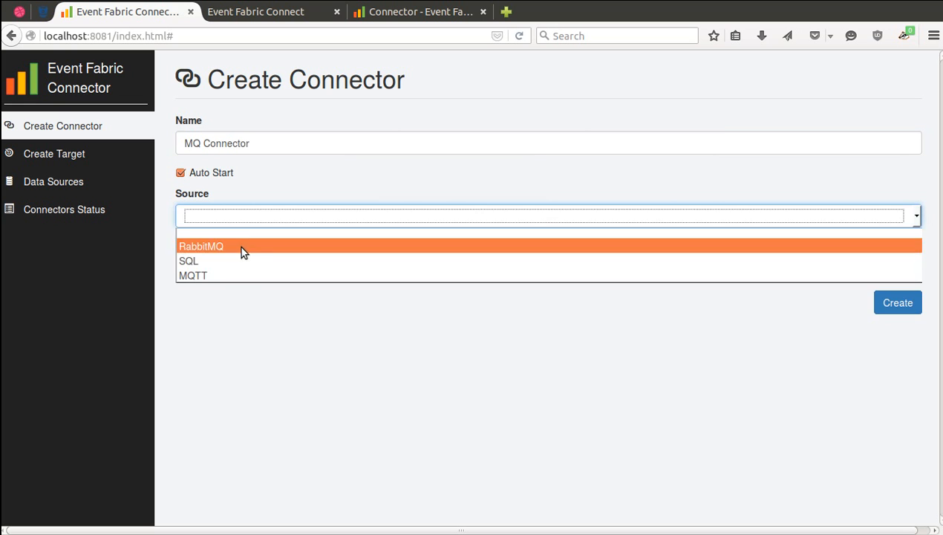
pyautogui.click(240, 246)
pyautogui.click(240, 267)
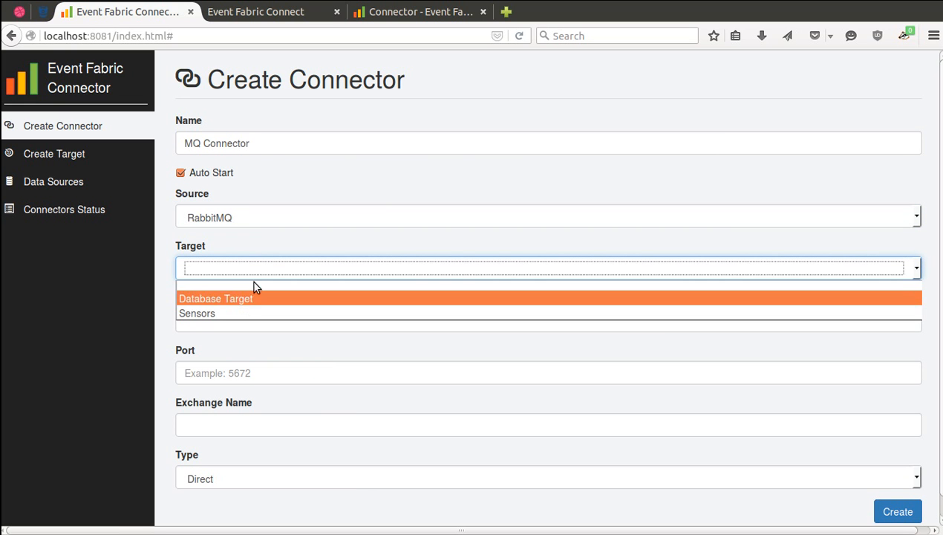
pyautogui.click(84, 158)
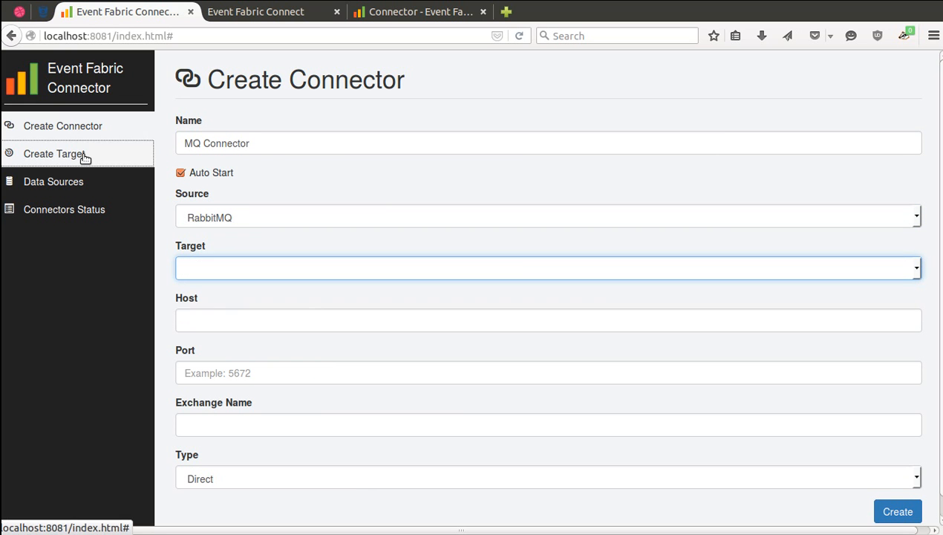
# Begin a new target named 'Queue Target' and enter the user's username and password.
pyautogui.click(84, 156)
pyautogui.click(234, 139)
pyautogui.write('Queue Target')
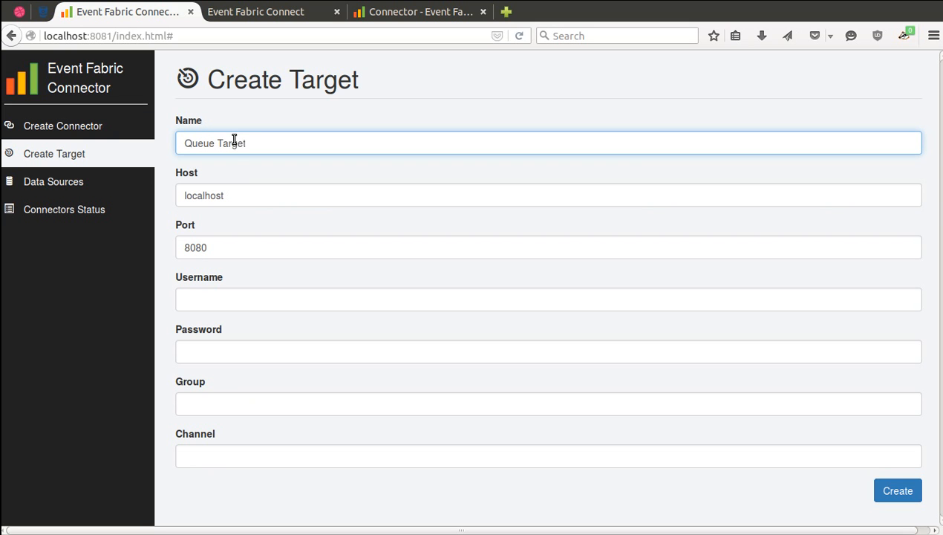
pyautogui.click(233, 301)
pyautogui.write('mairano')
pyautogui.press('Tab')
pyautogui.write('ma')
pyautogui.hotkey('shift', 'Tab')
pyautogui.write('mariano')
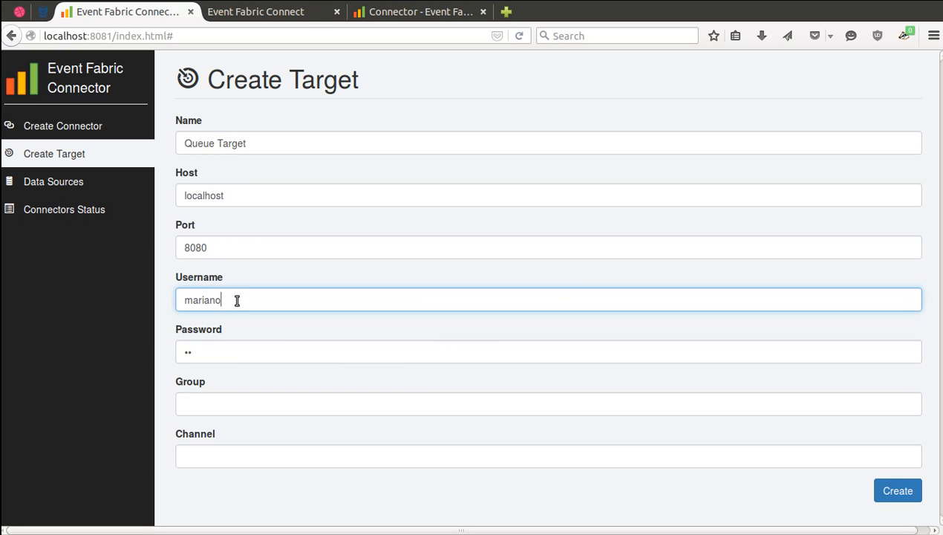
pyautogui.press('Tab')
pyautogui.write('•••')
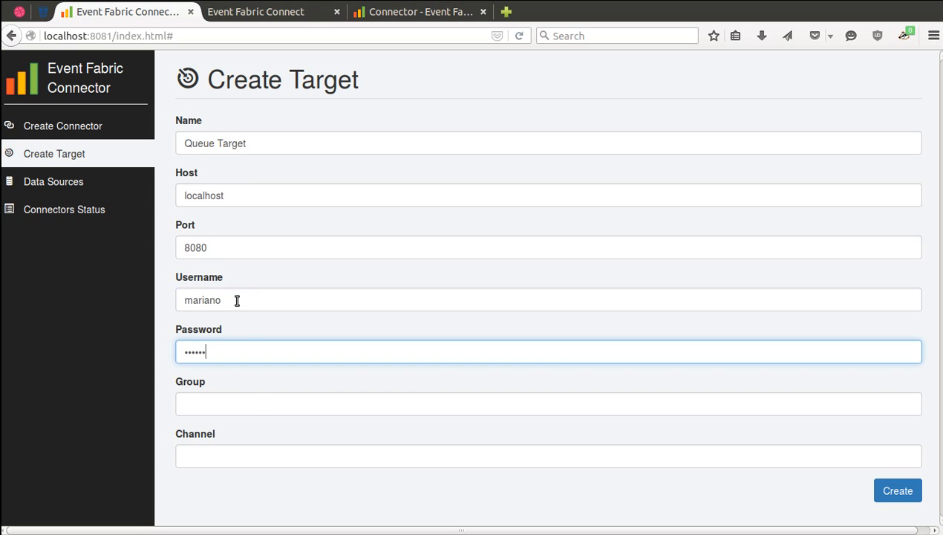
# Fill in the user's group and channel mq-events, then create the target.
pyautogui.click(258, 403)
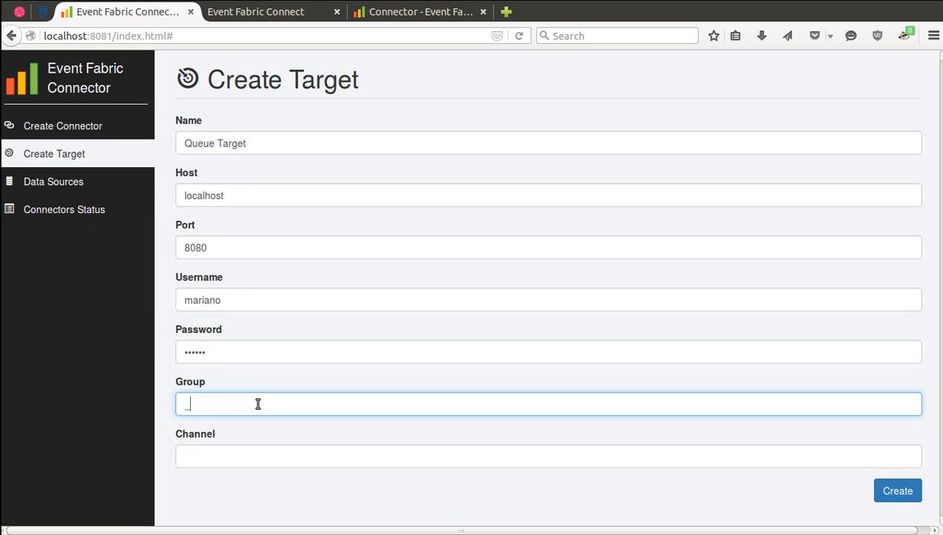
pyautogui.write('user_mariano')
pyautogui.click(261, 453)
pyautogui.write('mq-events')
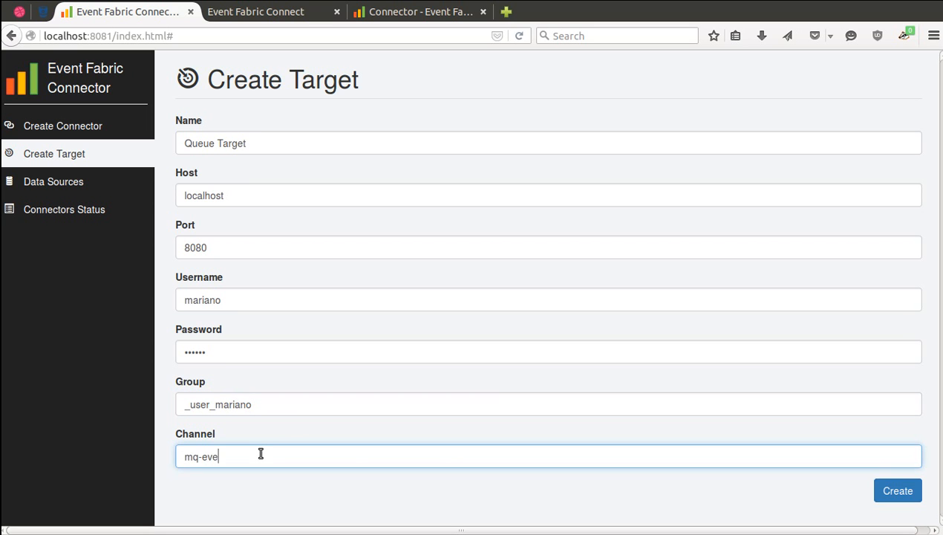
pyautogui.click(882, 492)
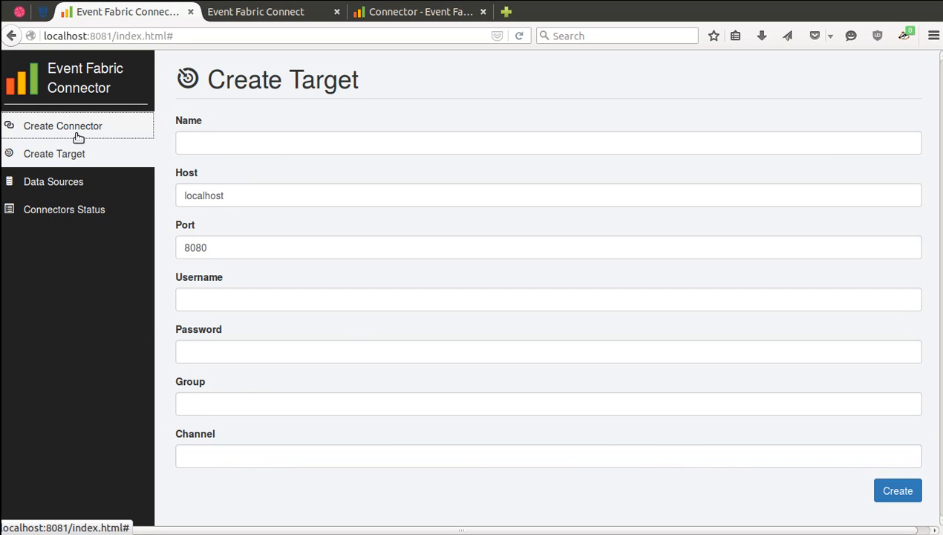
pyautogui.click(74, 131)
# Create the connector with target Queue Target, host localhost, port 5672 and exchange my-queue.
pyautogui.click(297, 270)
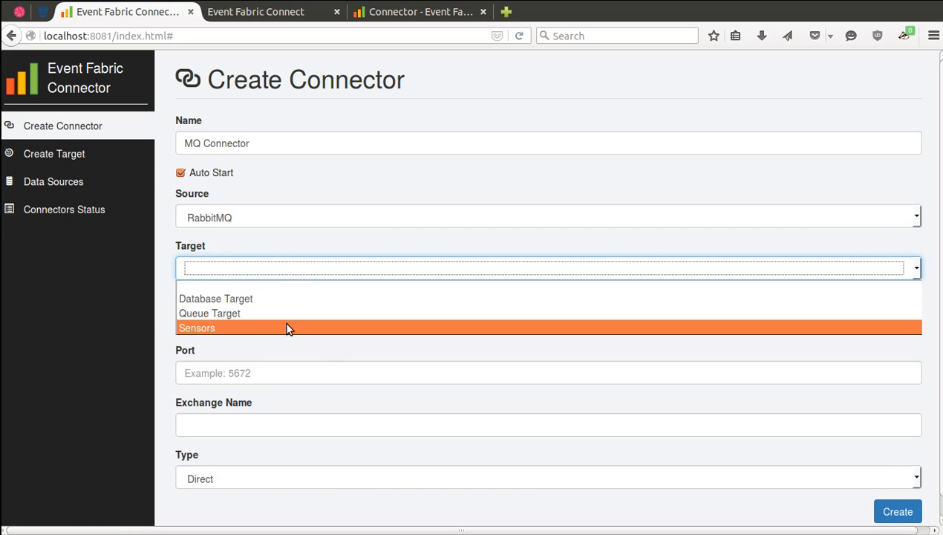
pyautogui.click(285, 312)
pyautogui.click(263, 323)
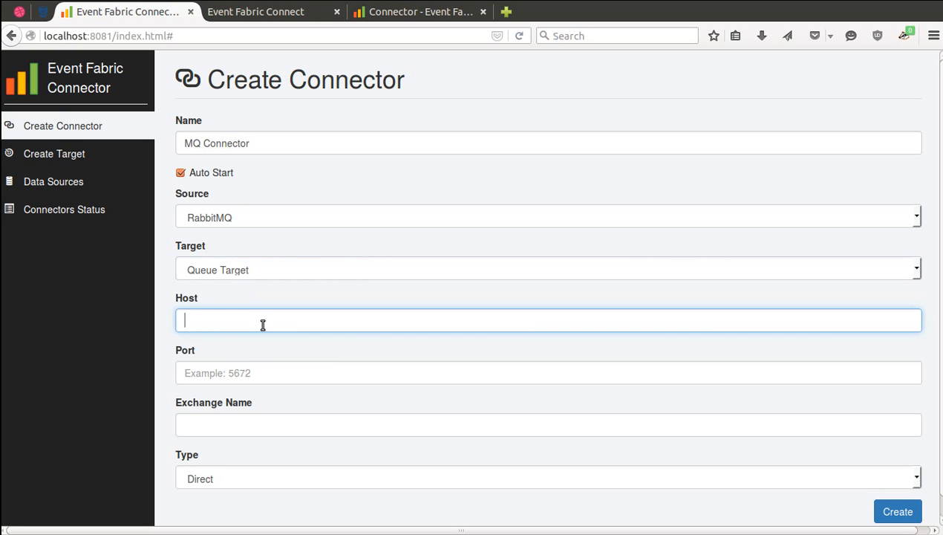
pyautogui.write('localhost')
pyautogui.press('Tab')
pyautogui.write('5672')
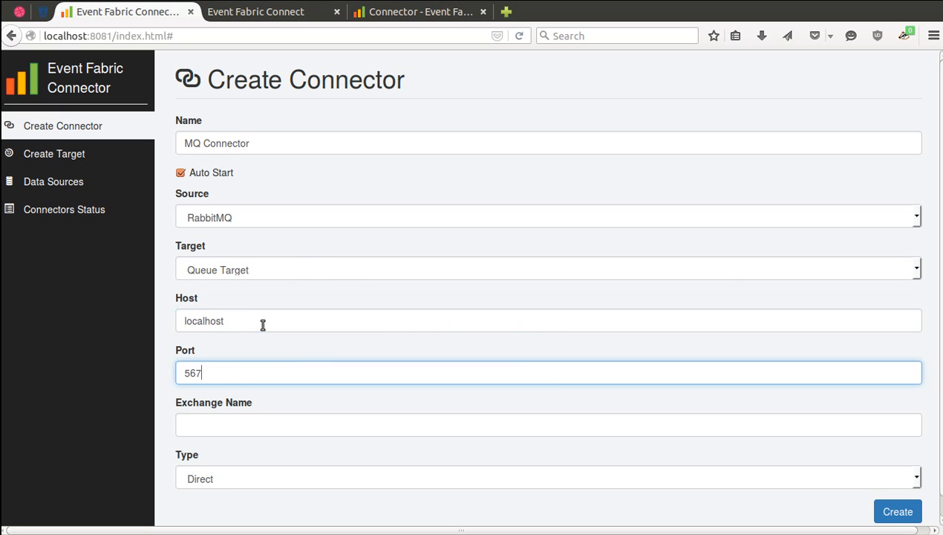
pyautogui.click(247, 420)
pyautogui.write('my-queue')
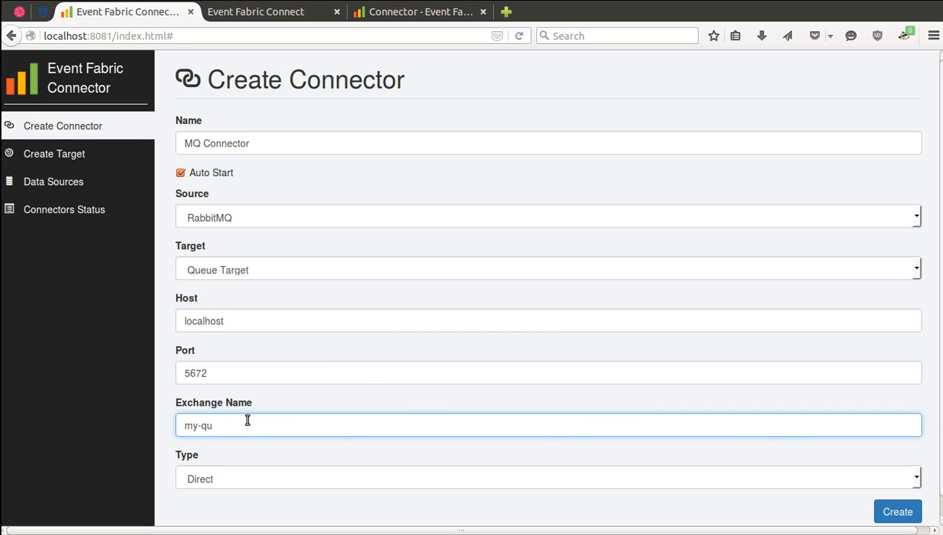
pyautogui.click(885, 505)
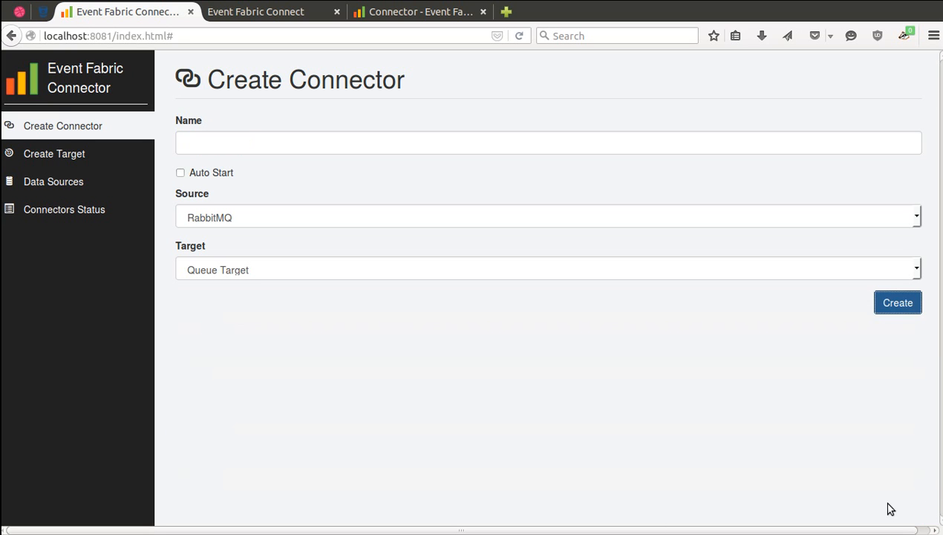
# Start MQ Connector from Connectors Status and place a new source node on the Connector dashboard.
pyautogui.click(55, 210)
pyautogui.click(831, 232)
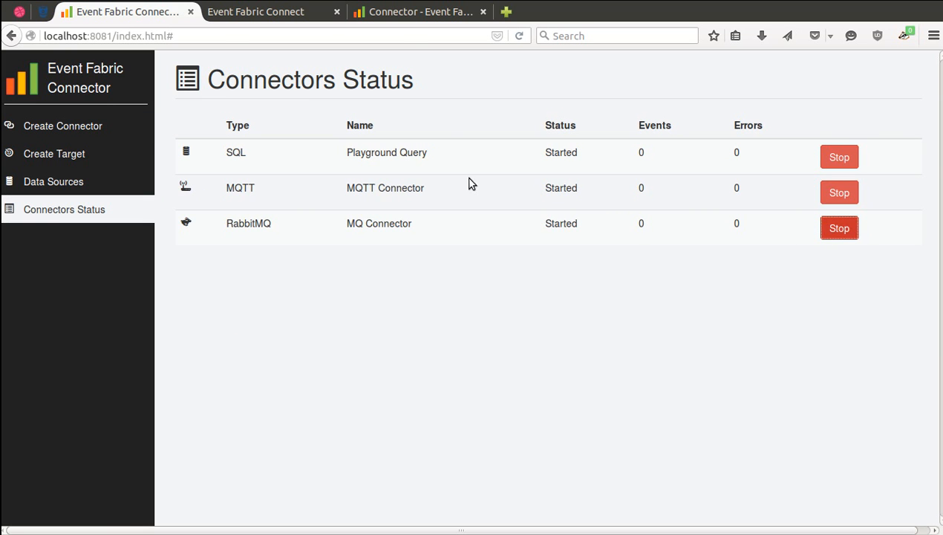
pyautogui.click(396, 16)
pyautogui.moveTo(22, 84); pyautogui.dragTo(244, 89)
# Configure the new node as an Event Source on channel mq-events.
pyautogui.click(207, 71)
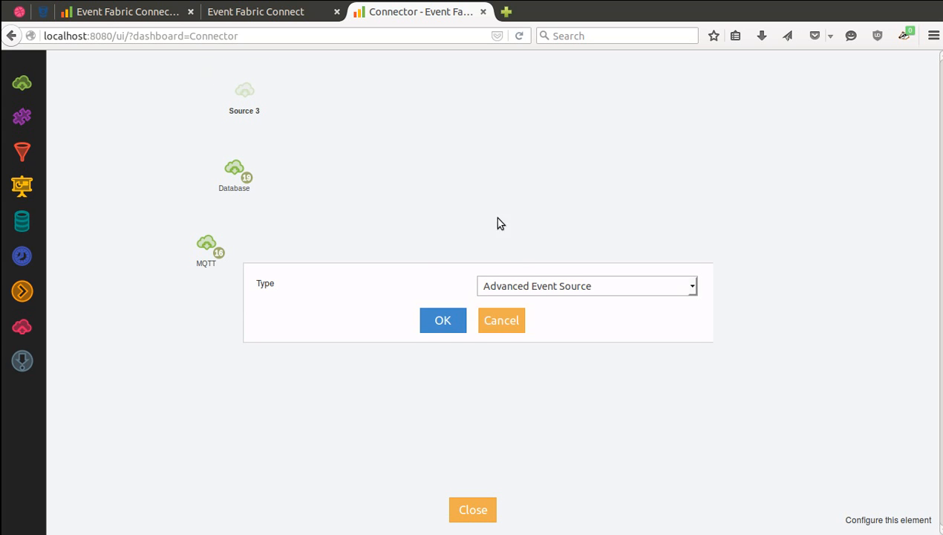
pyautogui.click(526, 288)
pyautogui.click(490, 315)
pyautogui.click(441, 322)
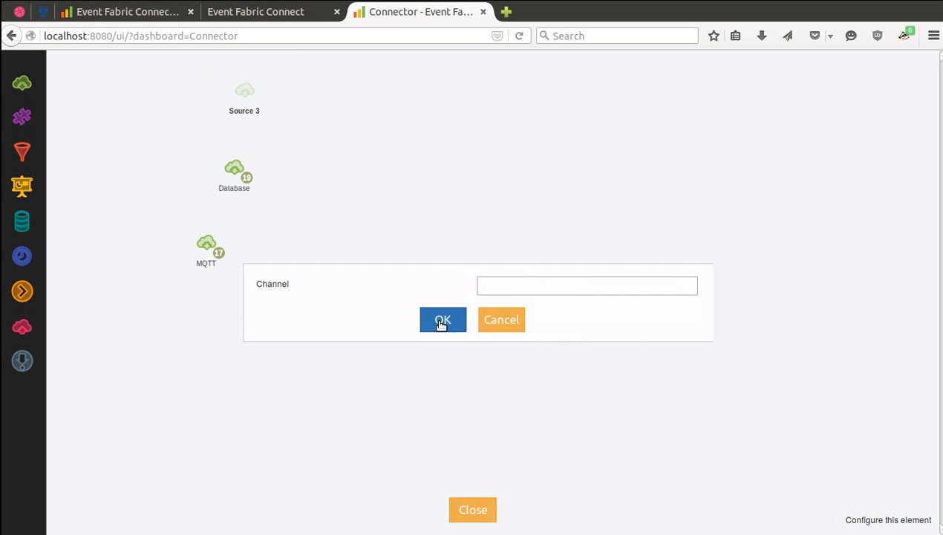
pyautogui.write('mq-events')
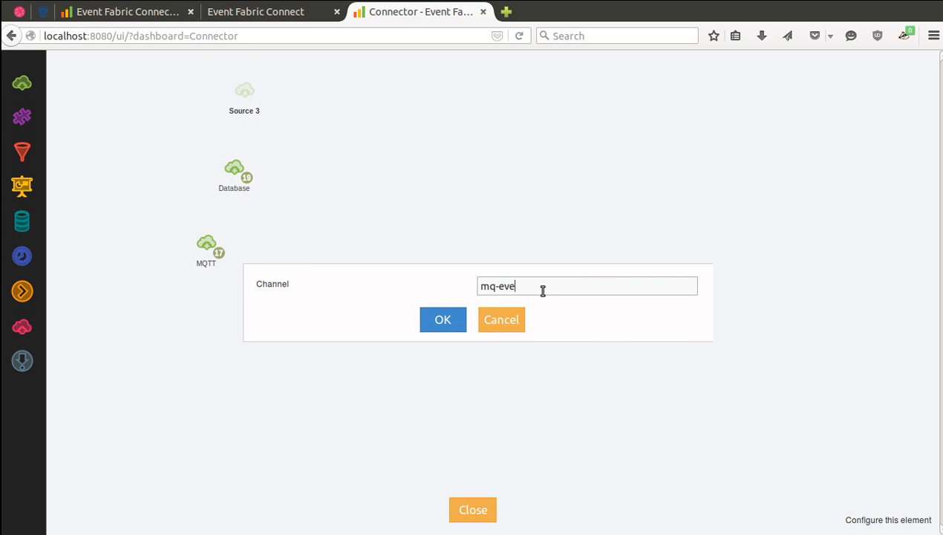
pyautogui.click(444, 319)
# Rename the Source 3 node to RabbitMQ.
pyautogui.doubleClick(237, 111)
pyautogui.hotkey('ctrl', 'a')
pyautogui.write('MQ')
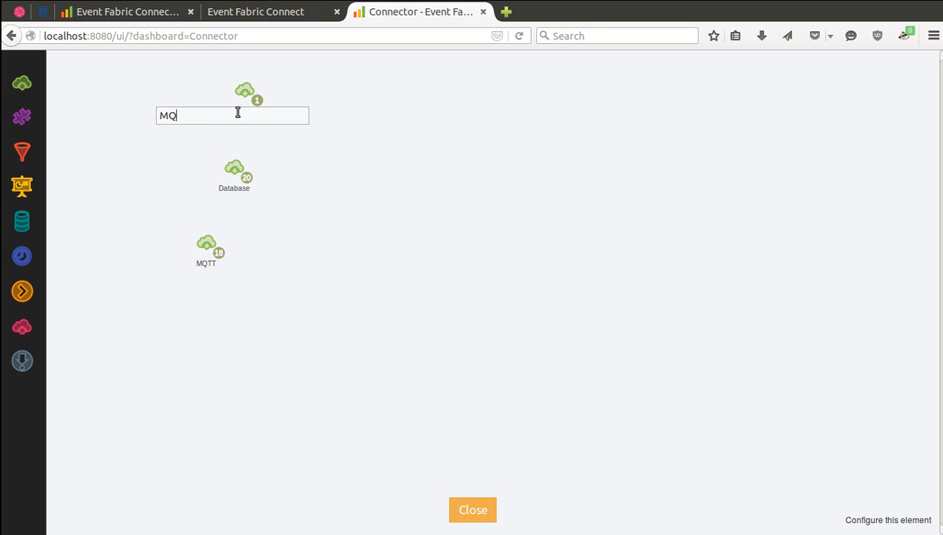
pyautogui.write('Rabbit')
pyautogui.press('Return')
# Check RabbitMQ's incoming events, align the MQTT node under Database, and finish designing.
pyautogui.click(260, 104)
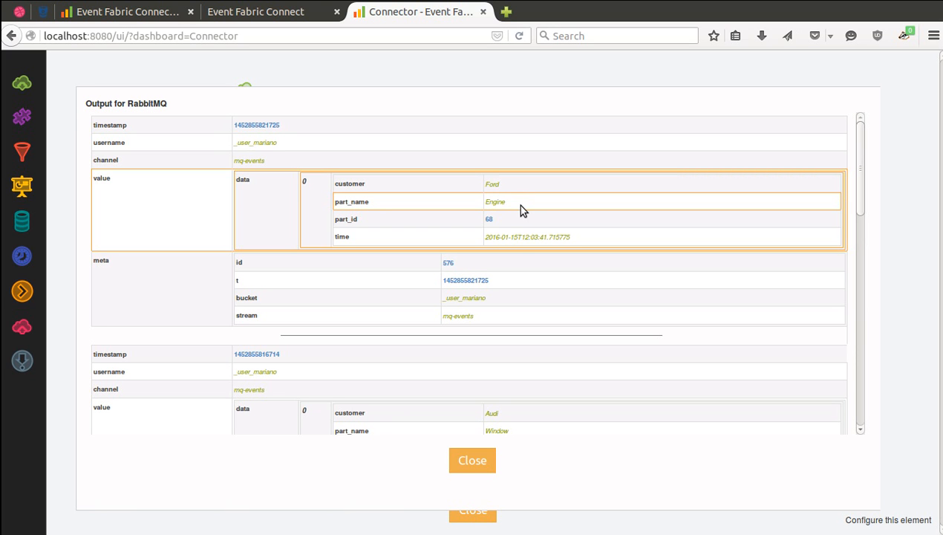
pyautogui.click(474, 460)
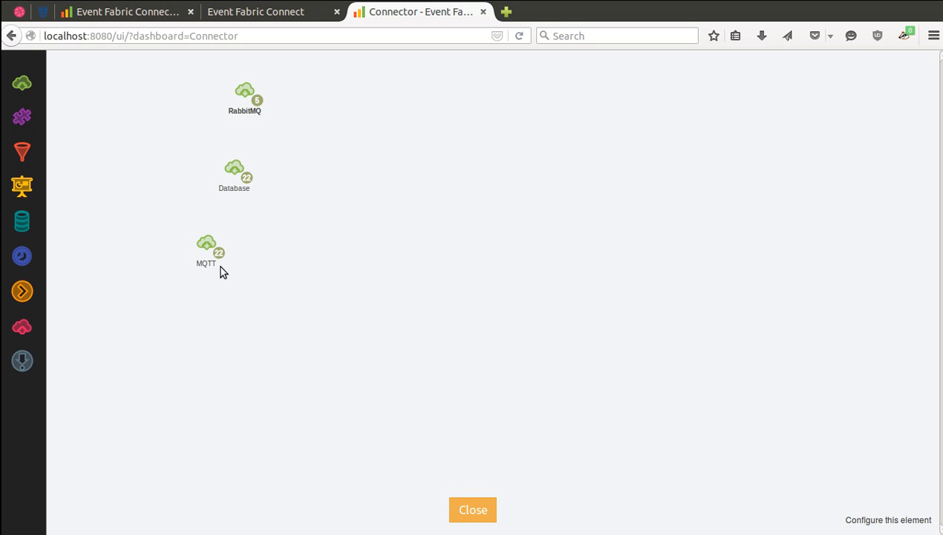
pyautogui.moveTo(209, 245); pyautogui.dragTo(242, 250)
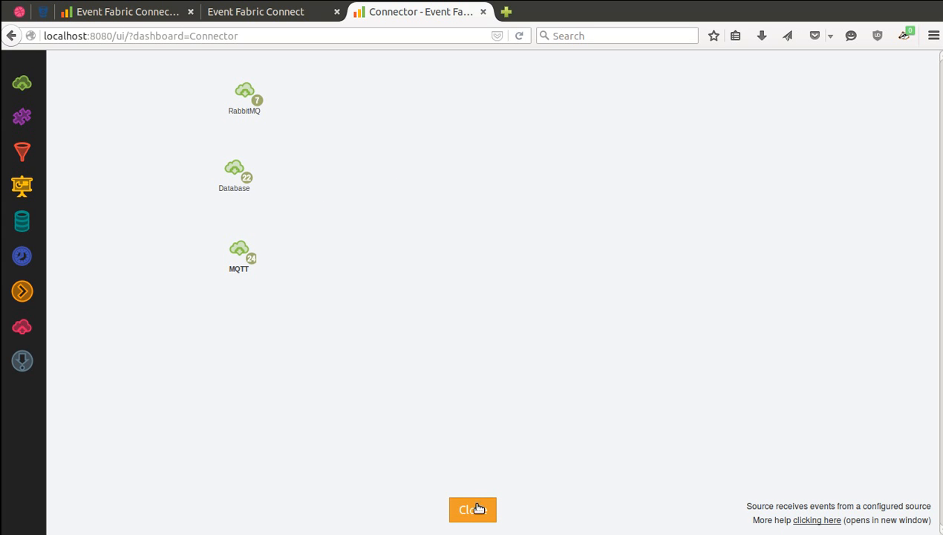
pyautogui.click(479, 508)
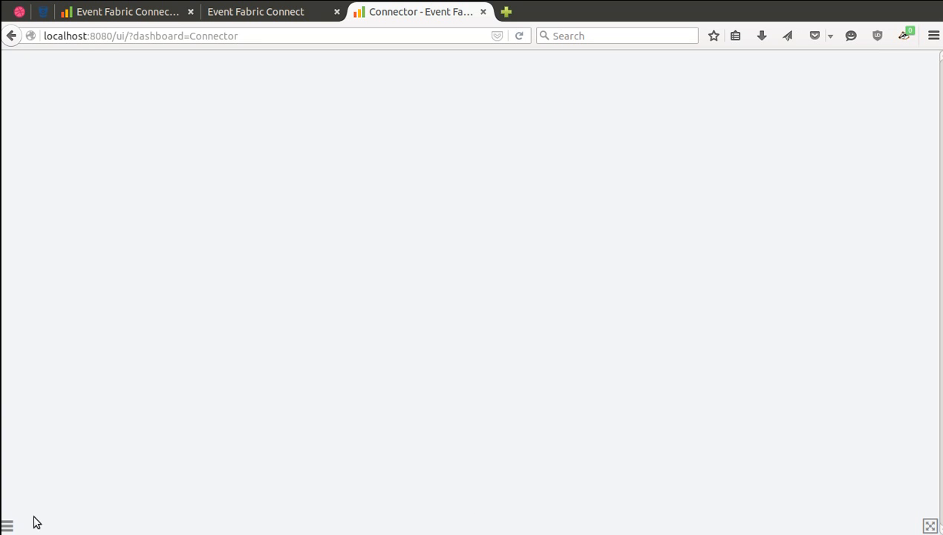
# Switch to the Logistics dashboard, then create a new dashboard from 'Dashboard Example: Sales'.
pyautogui.click(7, 525)
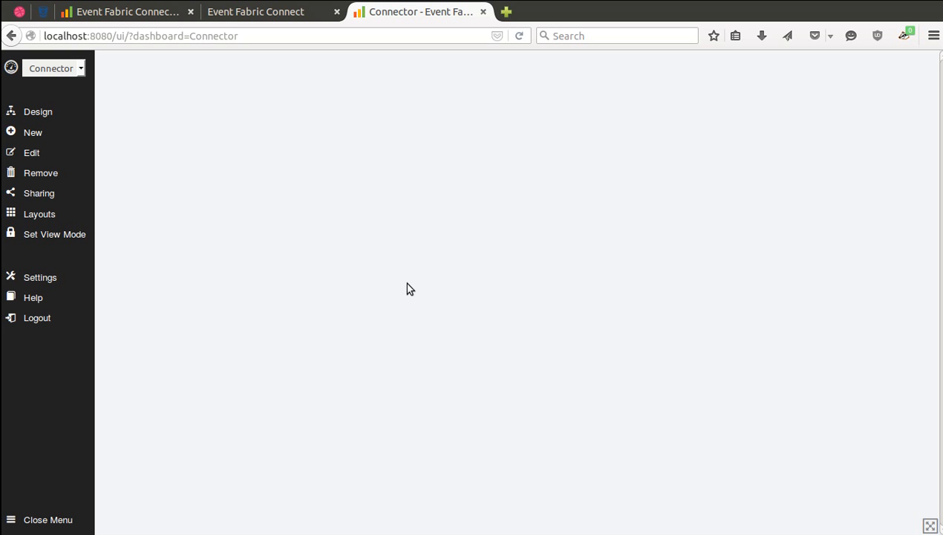
pyautogui.click(78, 68)
pyautogui.click(69, 91)
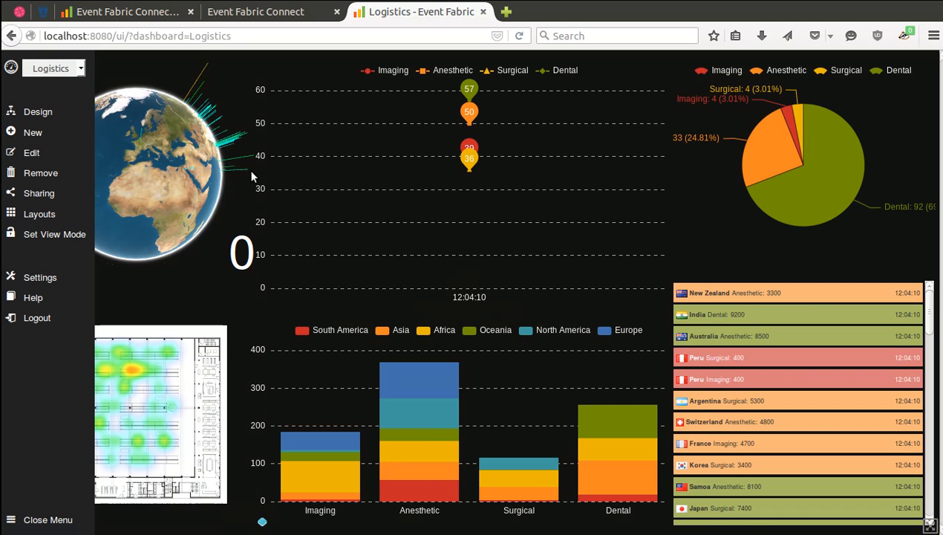
pyautogui.click(33, 133)
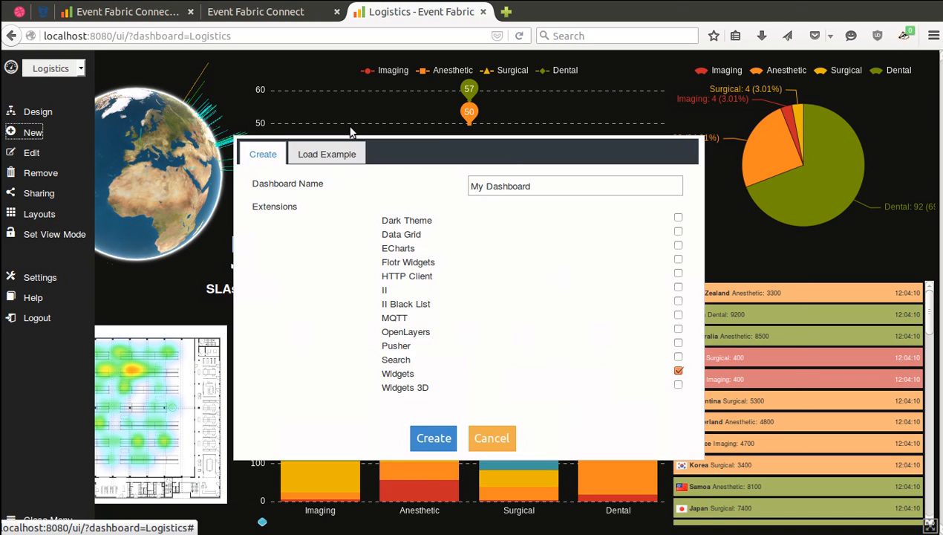
pyautogui.click(331, 152)
pyautogui.click(490, 187)
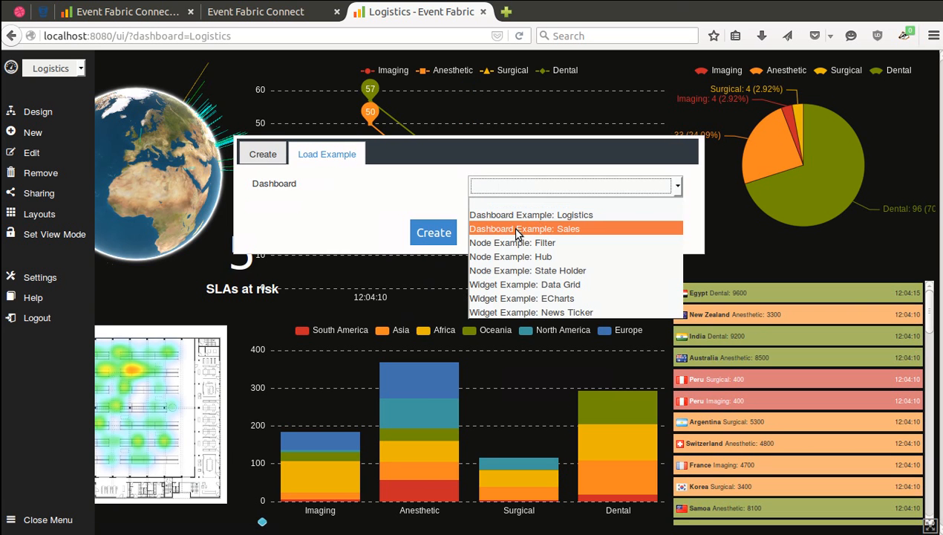
pyautogui.click(490, 234)
pyautogui.click(438, 234)
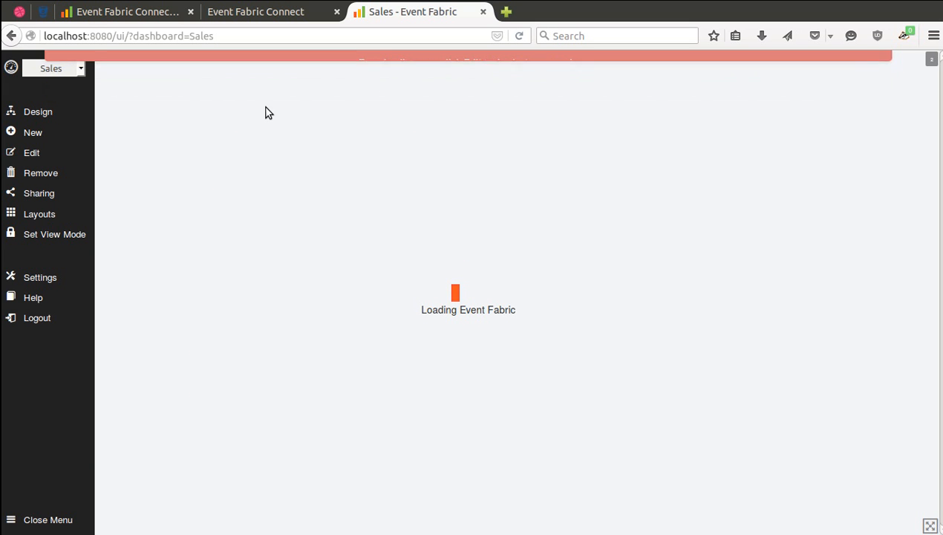
# Turn on the ECharts and Widgets extensions for the Sales dashboard, then go back to Connectors Status.
pyautogui.click(31, 152)
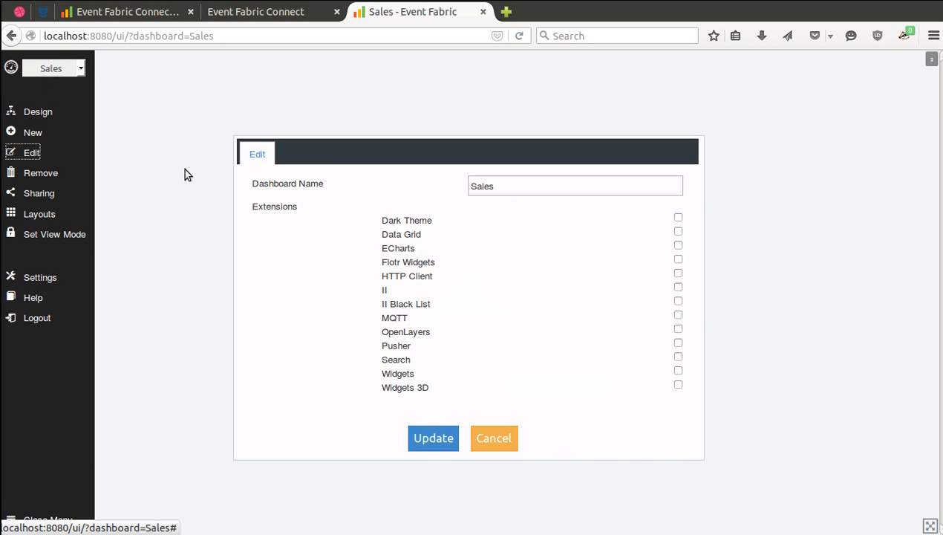
pyautogui.click(678, 246)
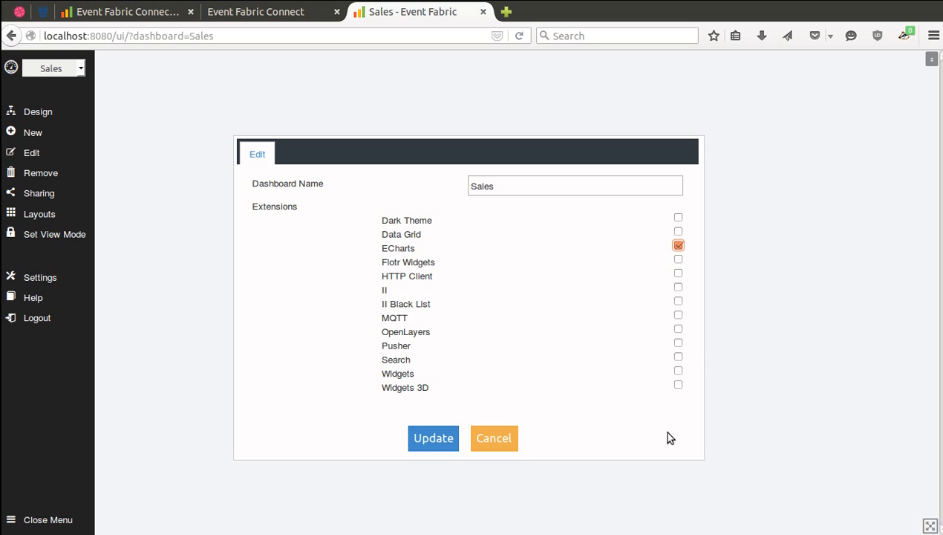
pyautogui.click(678, 369)
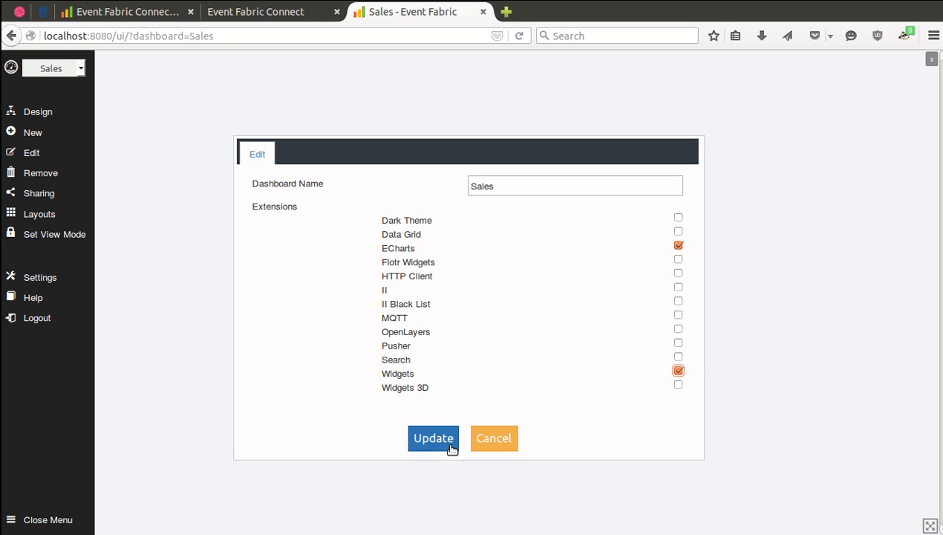
pyautogui.click(449, 441)
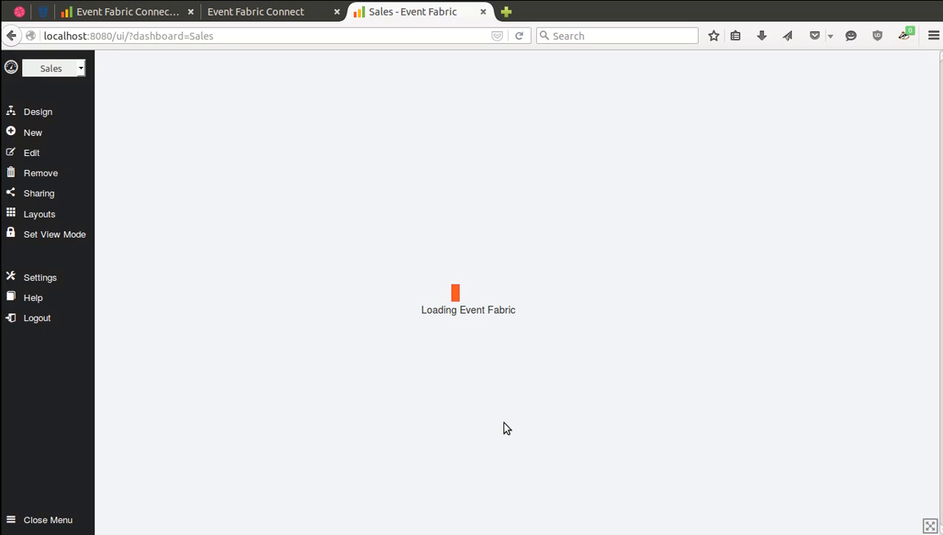
pyautogui.click(58, 521)
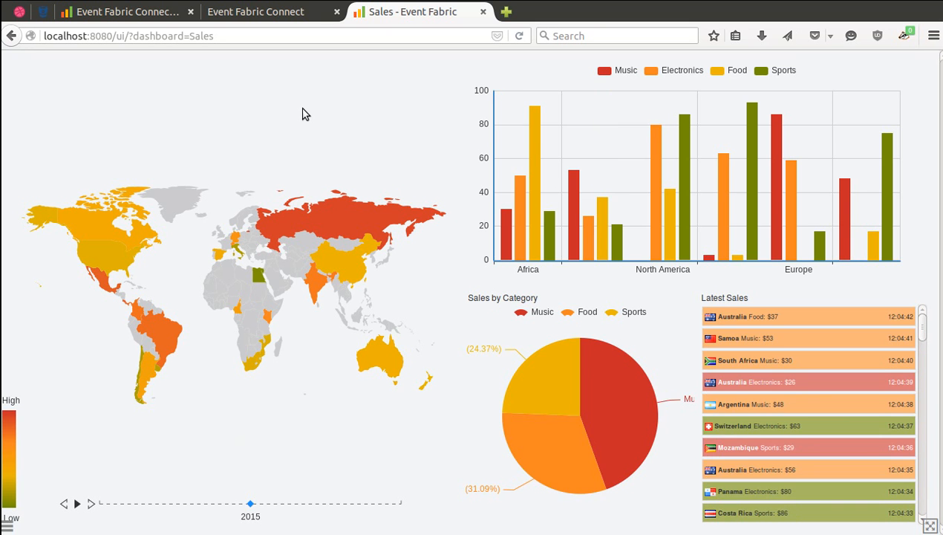
pyautogui.click(145, 16)
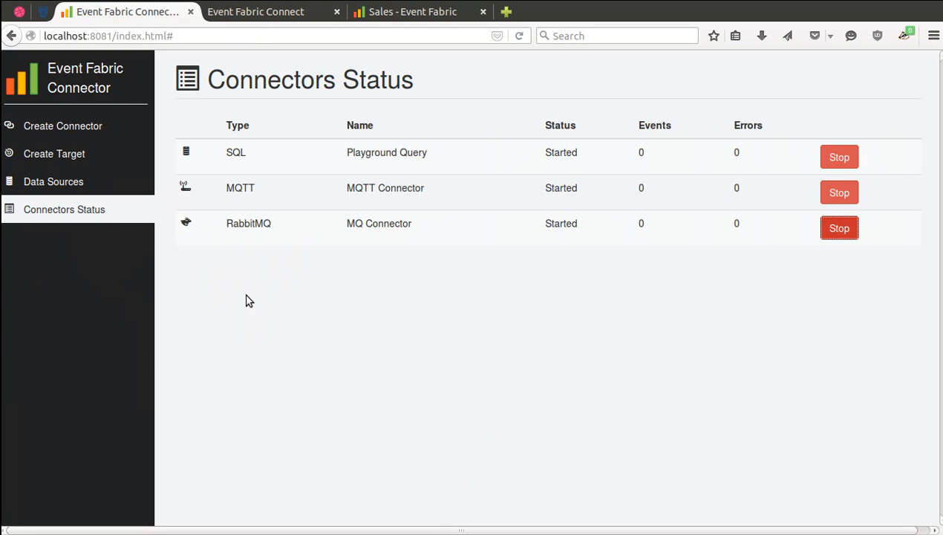